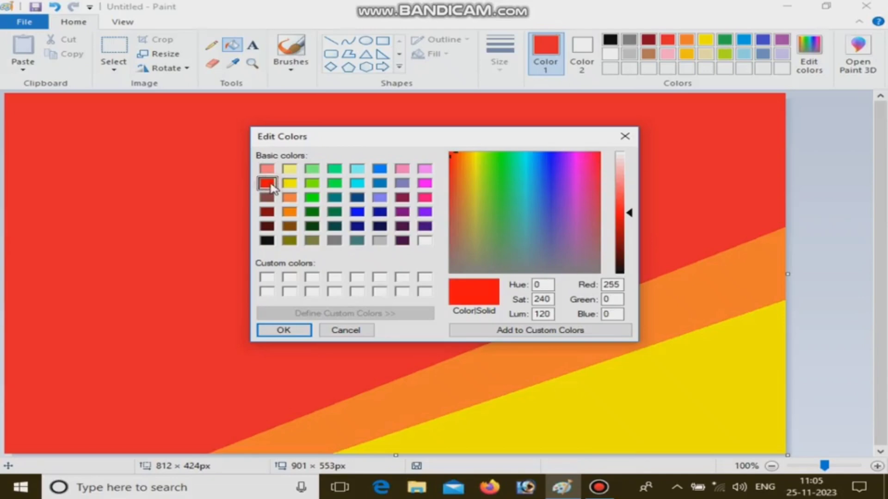
- Draw a diagonal dark red line (RGB 206, 0, 0) across the red area and fill the region above it with that colour
left_click(625, 224)
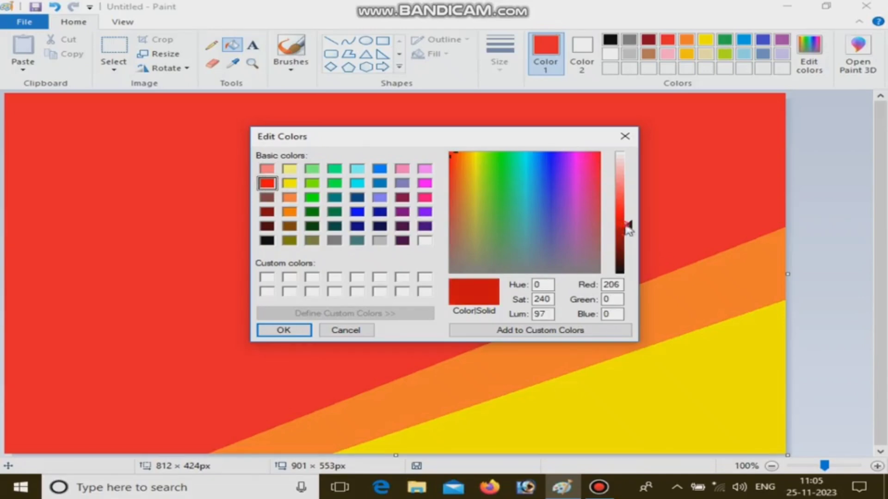
left_click(309, 331)
left_click(331, 41)
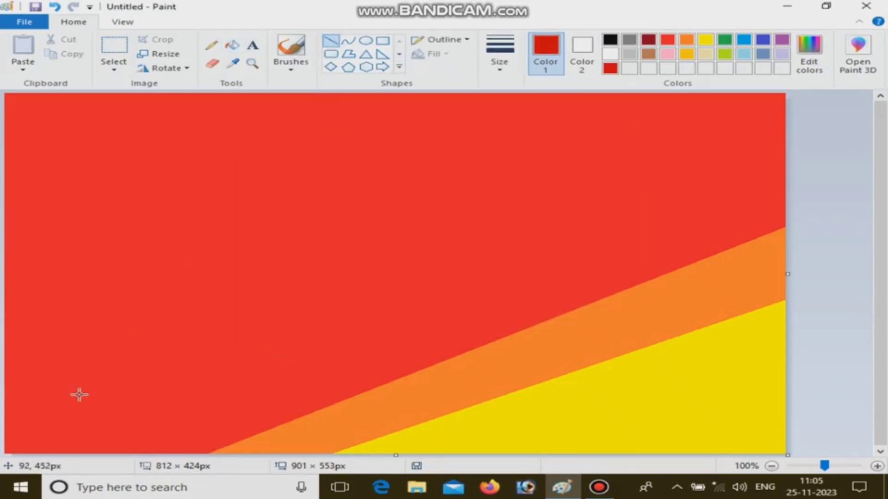
mouse_move(79, 394)
left_mouse_down()
mouse_move(454, 265)
mouse_move(784, 117)
left_mouse_up()
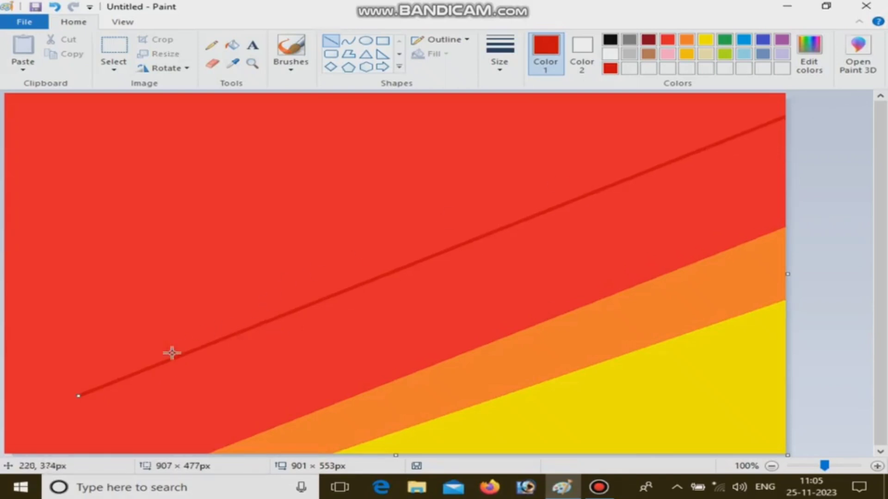
left_click_drag(25, 411, 3, 425)
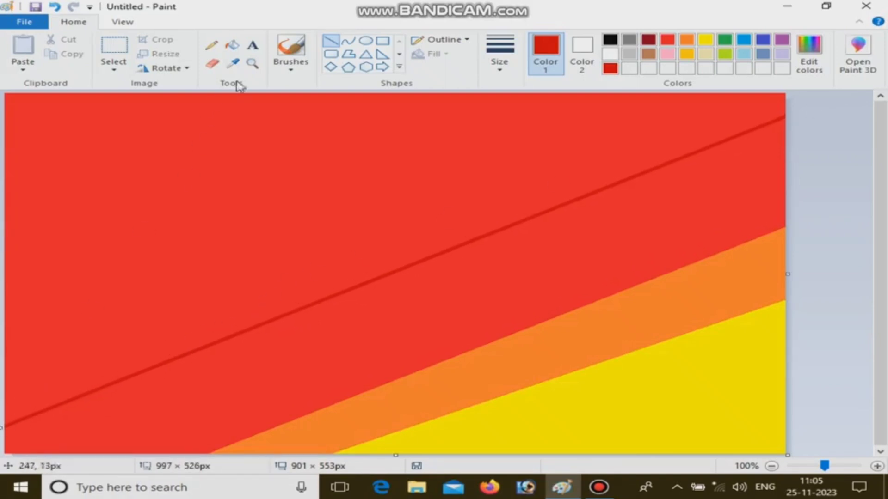
left_click(233, 46)
left_click(251, 193)
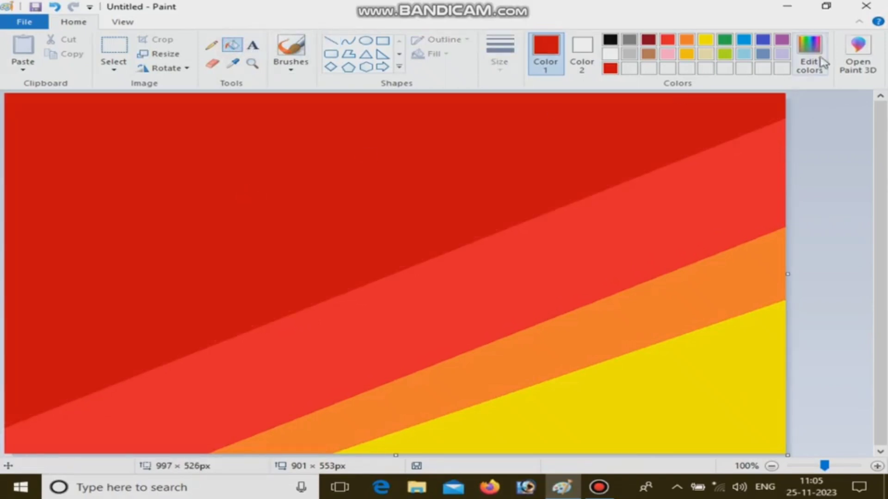
- Mix a darker, maroon shade of red, draw a diagonal line across the upper dark red area and fill the region above it
left_click(819, 57)
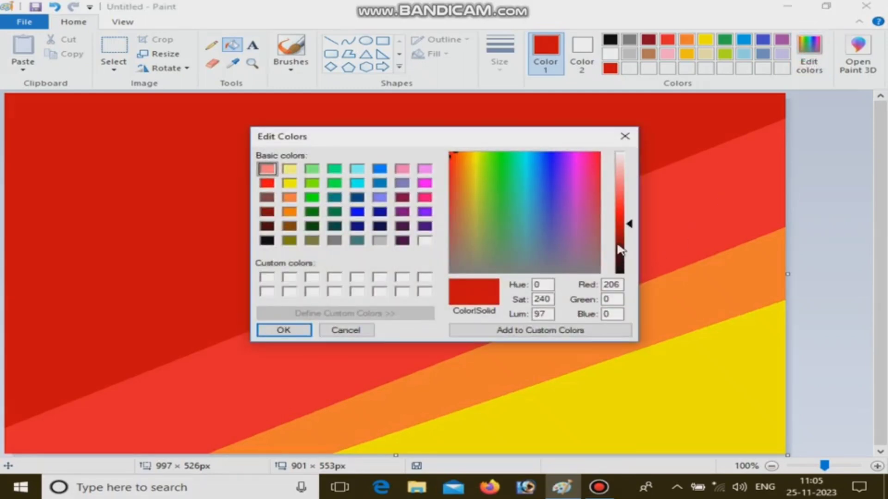
left_click(621, 250)
left_click(280, 331)
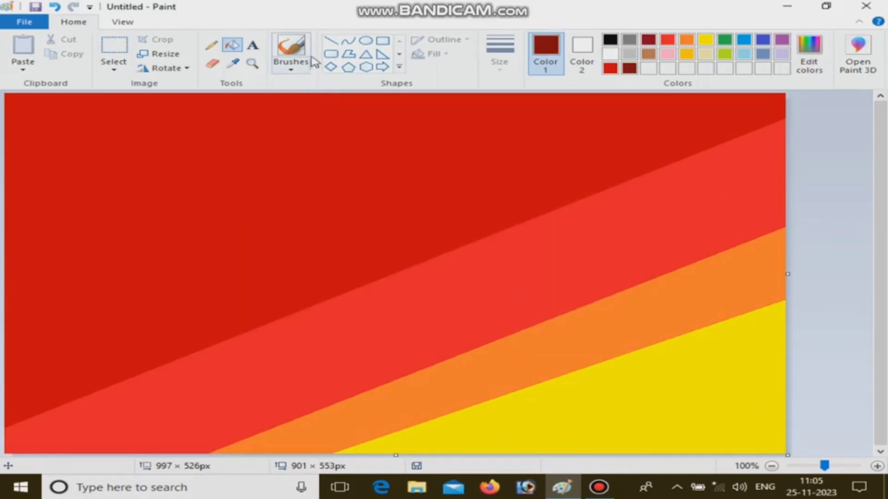
left_click(331, 41)
mouse_move(98, 232)
left_mouse_down()
mouse_move(177, 222)
mouse_move(829, 60)
mouse_move(812, 61)
left_mouse_up()
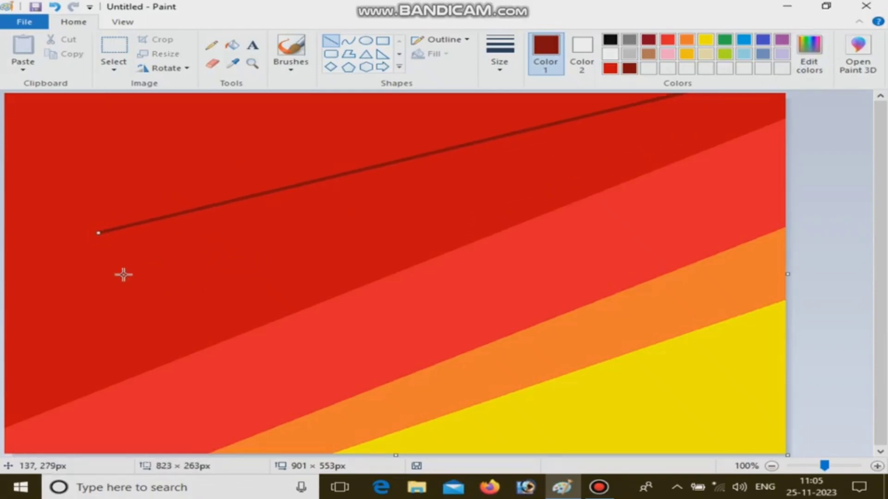
left_click_drag(88, 236, 1, 319)
left_click(232, 45)
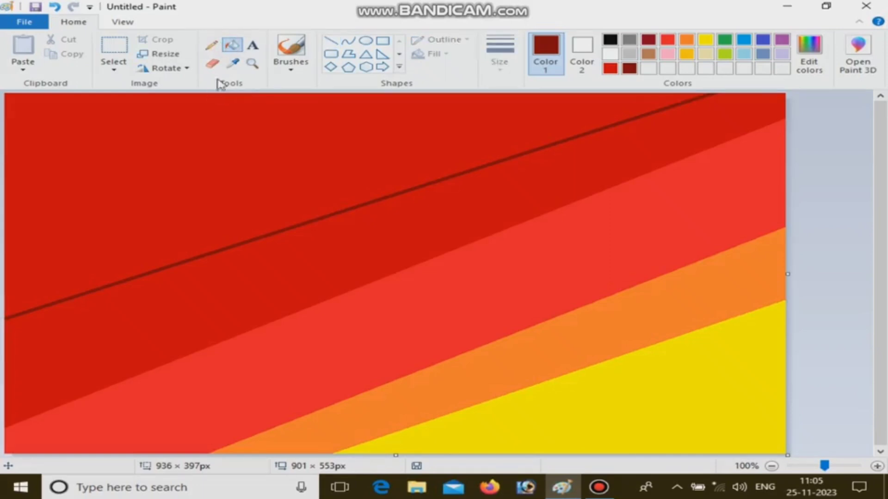
left_click(230, 135)
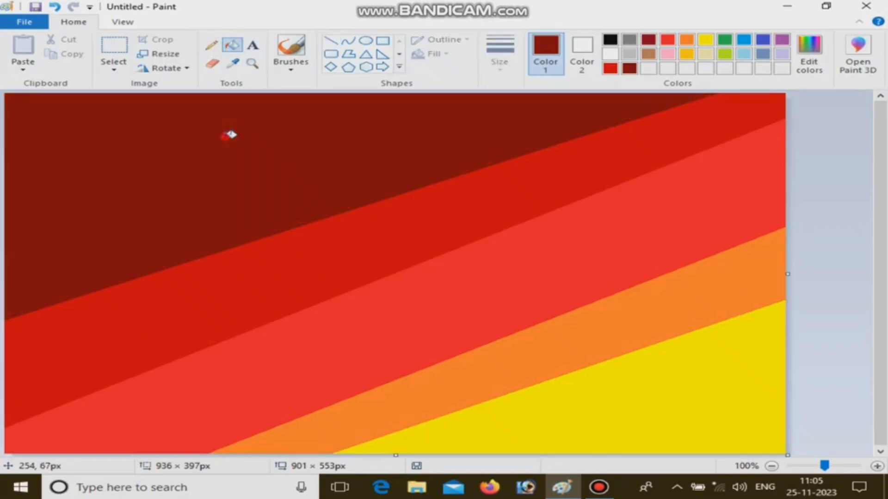
- Resize the image to 1 pixel wide without maintaining the aspect ratio
left_click(169, 54)
left_click(190, 102)
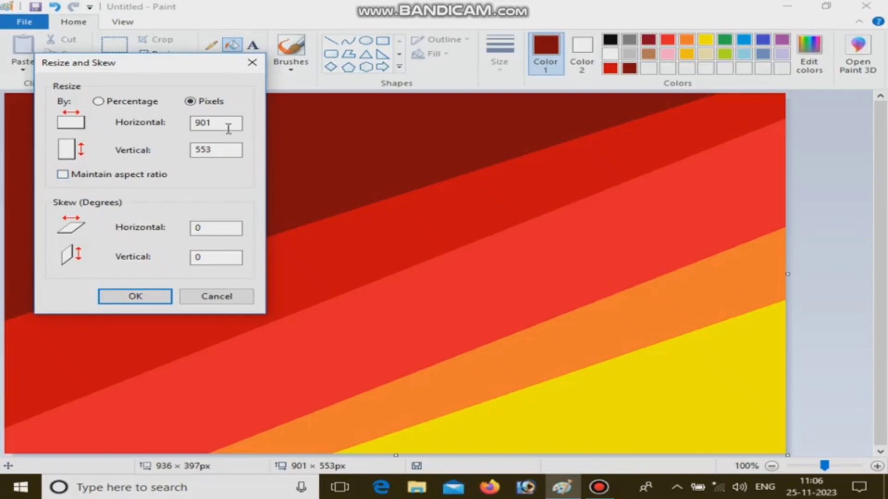
left_click(226, 126)
type("1")
left_click(146, 298)
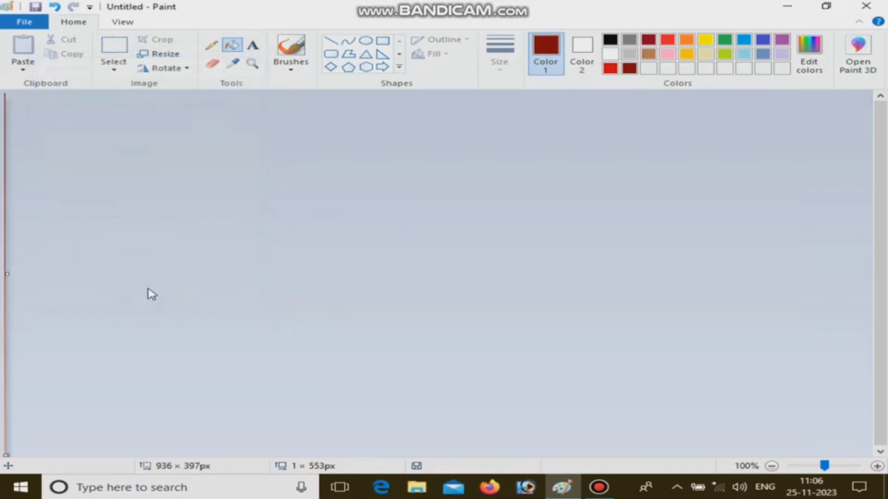
- Resize the image back to 901 pixels wide without maintaining the aspect ratio, blending the stripes into a gradient
left_click(173, 58)
left_click(203, 106)
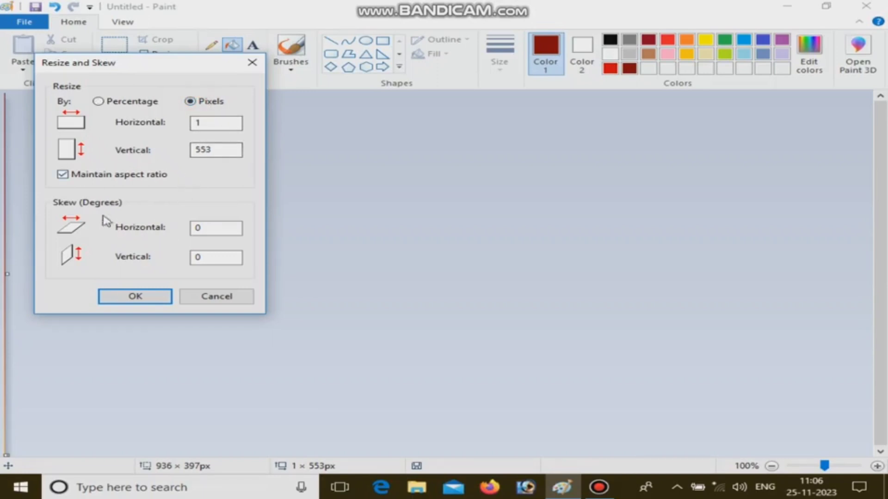
left_click(63, 177)
type("901")
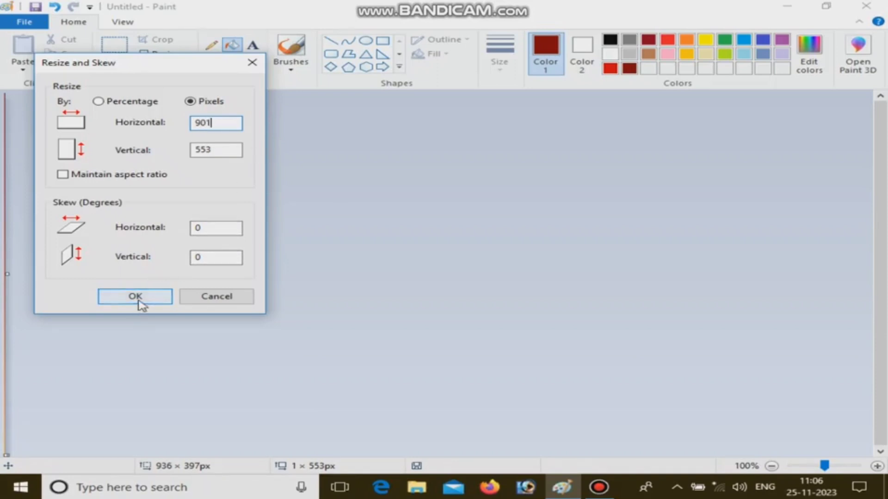
left_click(134, 296)
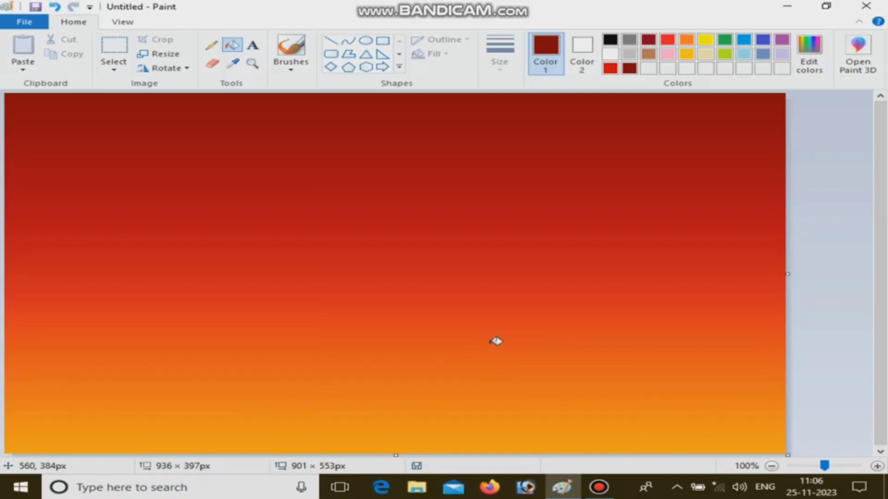
- Select the whole gradient and shrink its height to about 481 px, leaving a blank strip beneath it
key("ctrl+a")
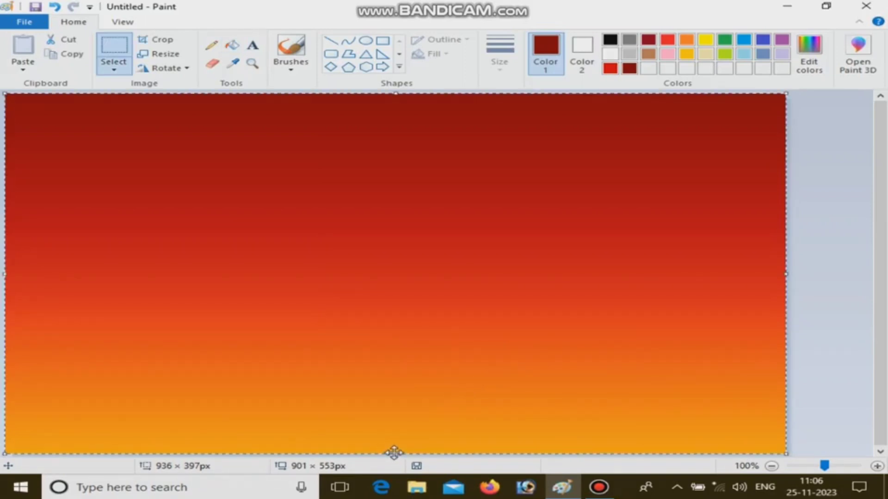
left_click_drag(394, 454, 400, 408)
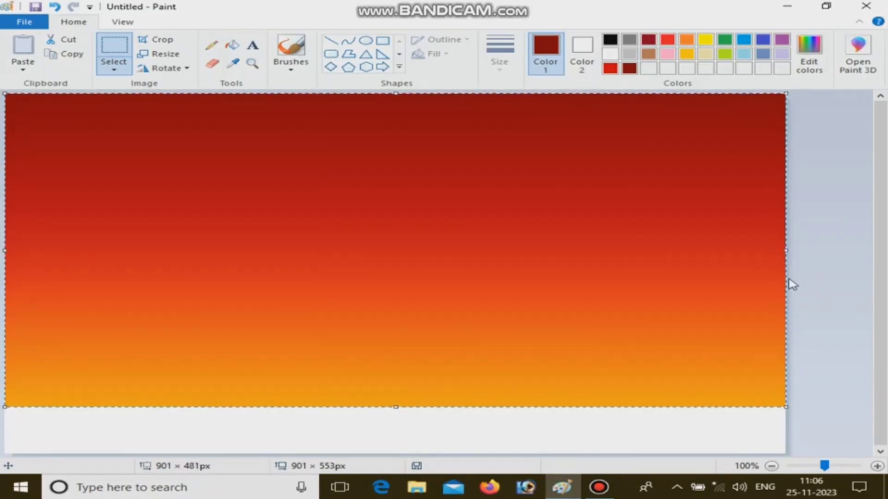
left_click(839, 208)
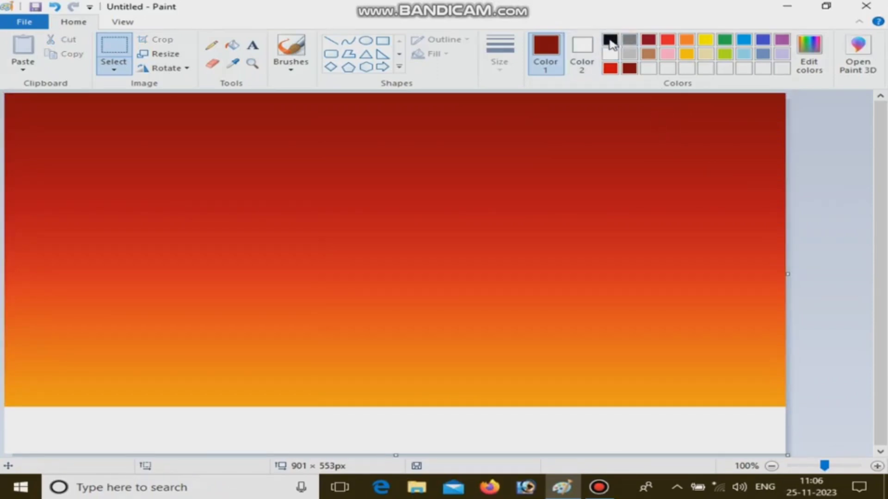
- Fill the blank strip below the gradient with black
left_click(610, 40)
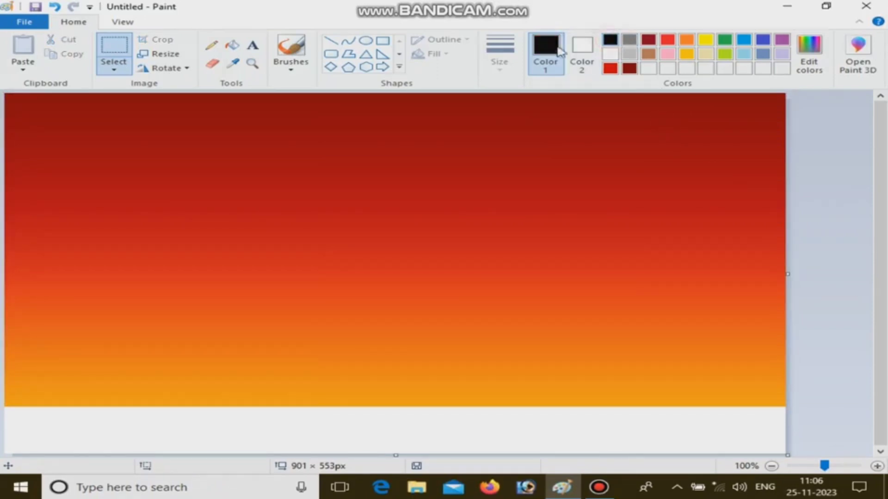
left_click(231, 46)
left_click(287, 425)
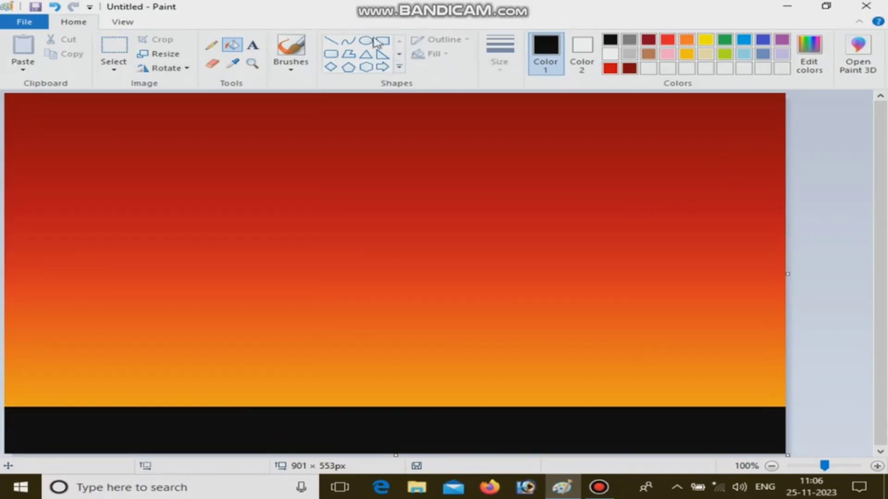
- Paint an uneven, gently hilly black horizon with the brush along the top edge of the black ground
left_click(290, 65)
left_click(290, 88)
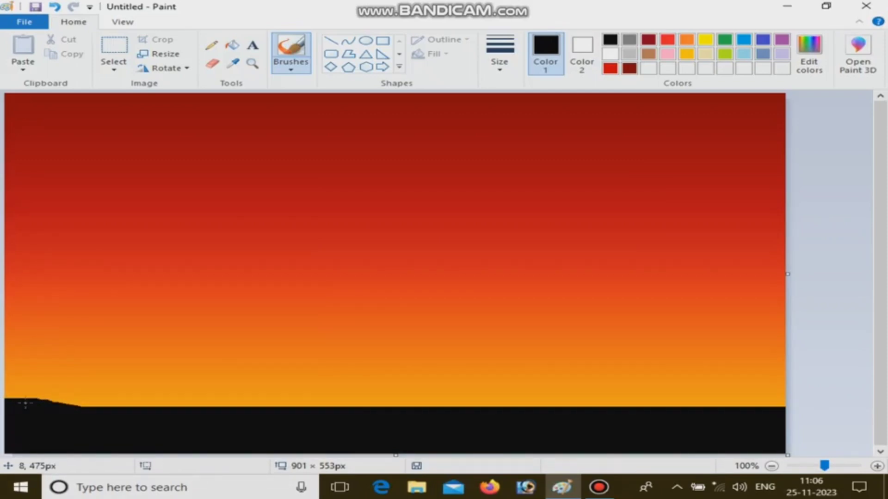
mouse_move(25, 404)
left_mouse_down()
mouse_move(75, 412)
mouse_move(128, 402)
left_mouse_up()
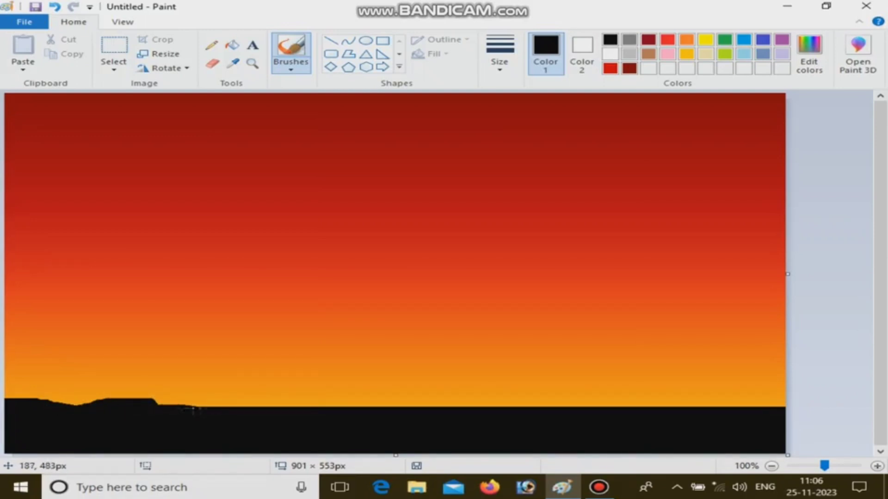
mouse_move(194, 411)
left_mouse_down()
mouse_move(303, 416)
mouse_move(205, 413)
mouse_move(308, 410)
left_mouse_up()
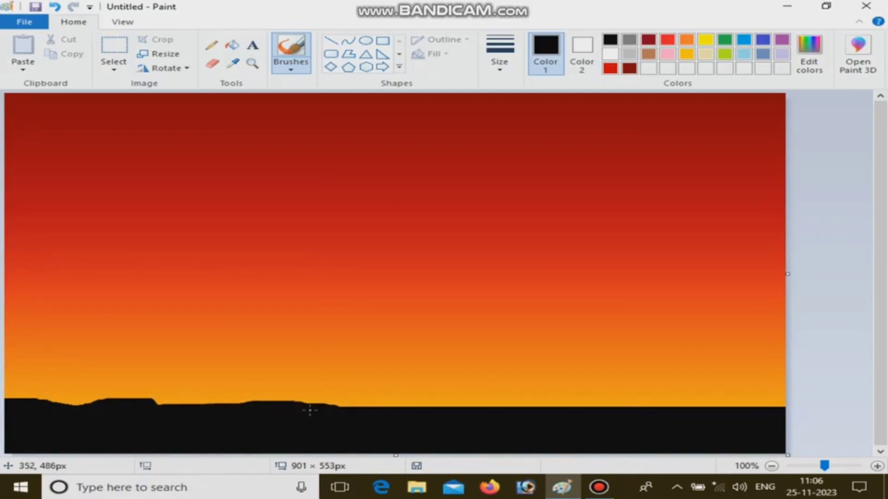
left_click_drag(721, 417, 731, 410)
left_click_drag(500, 415, 650, 416)
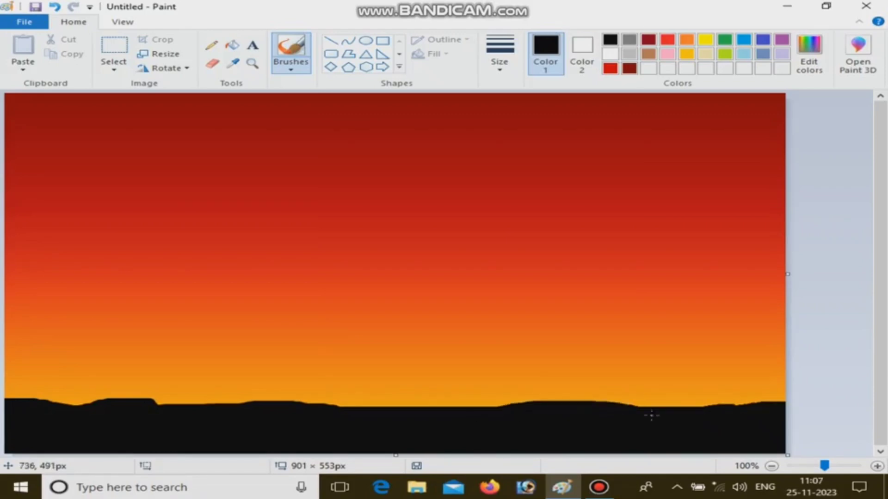
mouse_move(532, 403)
left_mouse_down()
mouse_move(417, 406)
mouse_move(442, 406)
left_mouse_up()
left_click_drag(753, 408, 795, 393)
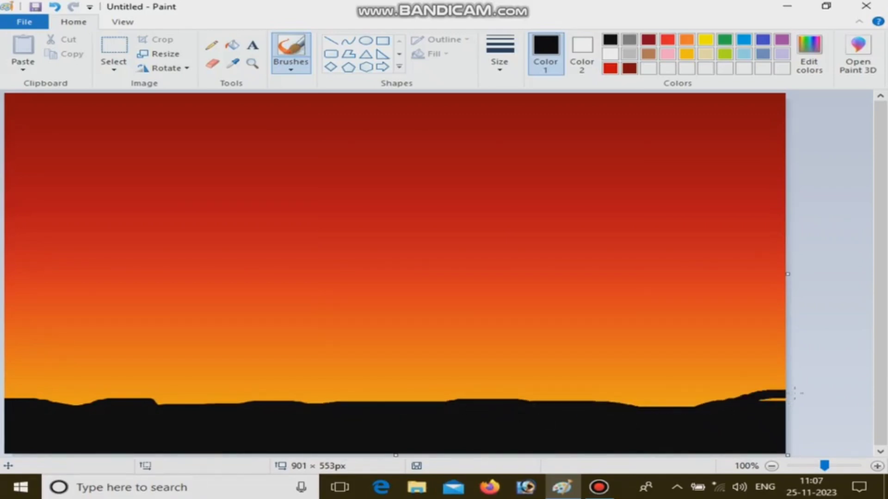
left_click_drag(6, 395, 66, 407)
left_click_drag(247, 411, 51, 402)
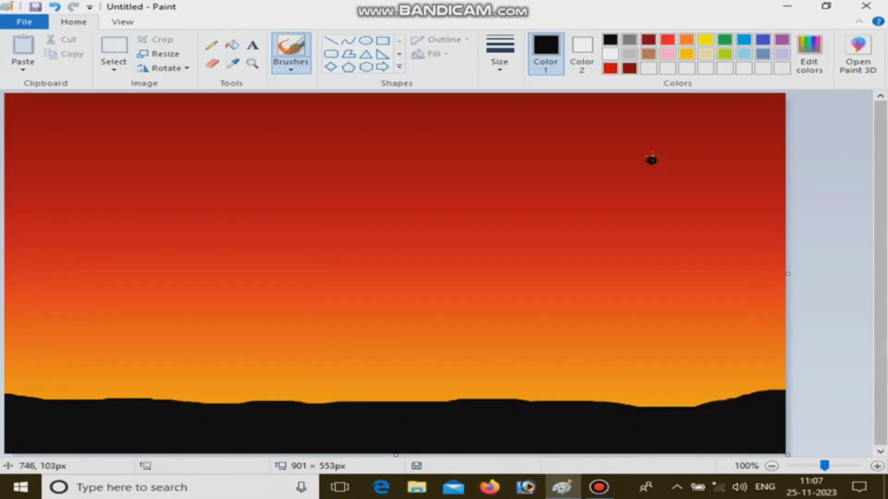
- Draw a solid black rectangle about 65 × 150 px at the canvas's right edge above the ground, and extend it upward
left_click(383, 41)
left_click(579, 51)
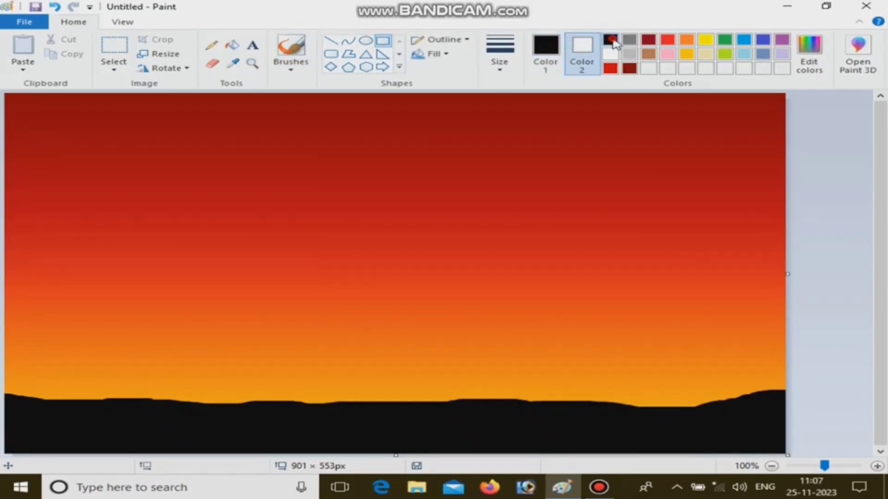
left_click(446, 55)
left_click(453, 139)
left_click_drag(730, 312, 784, 408)
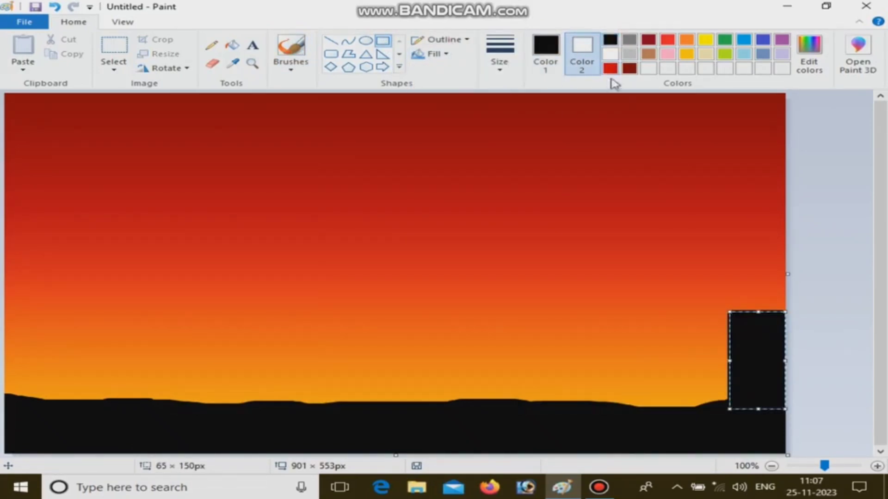
left_click(543, 44)
left_click(585, 44)
left_click(610, 40)
left_click_drag(759, 334, 764, 298)
left_click_drag(745, 356, 735, 356)
left_click(670, 428)
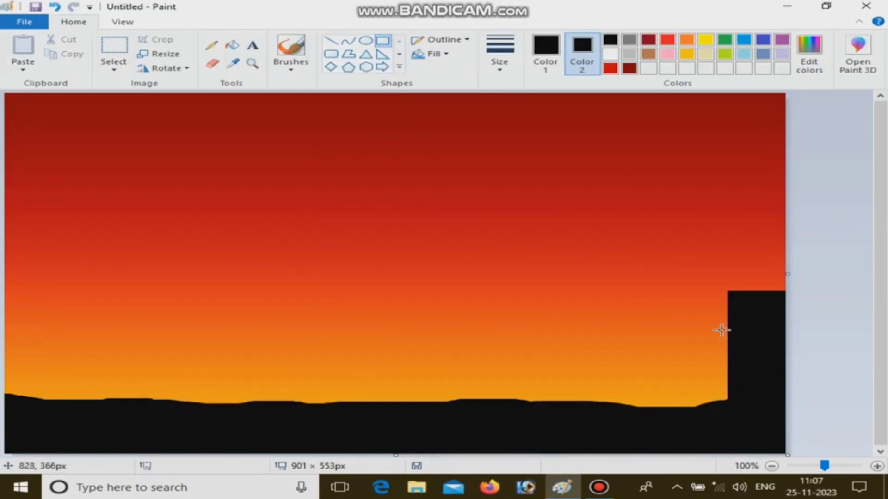
- Add two progressively shorter black rectangles beside the tall building, the first about 47 × 131 px, stepping down toward the ground
left_click_drag(687, 328, 727, 413)
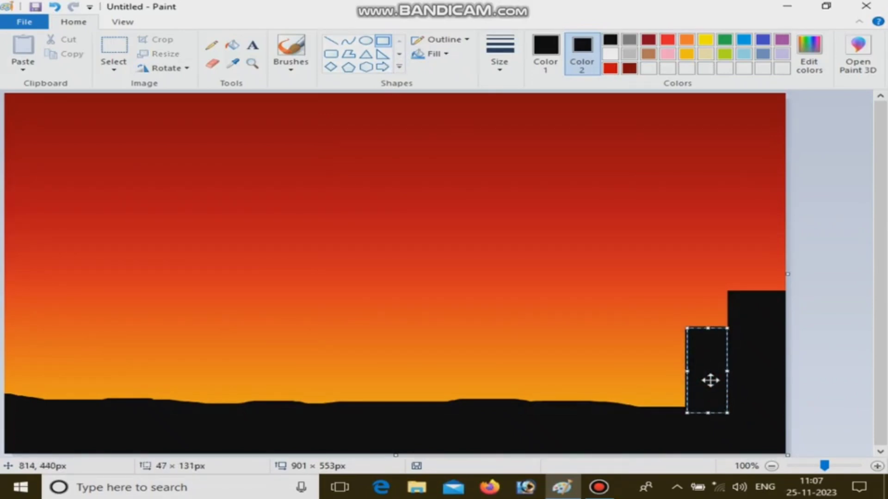
left_click(656, 359)
left_click_drag(648, 354, 685, 407)
left_click(743, 383)
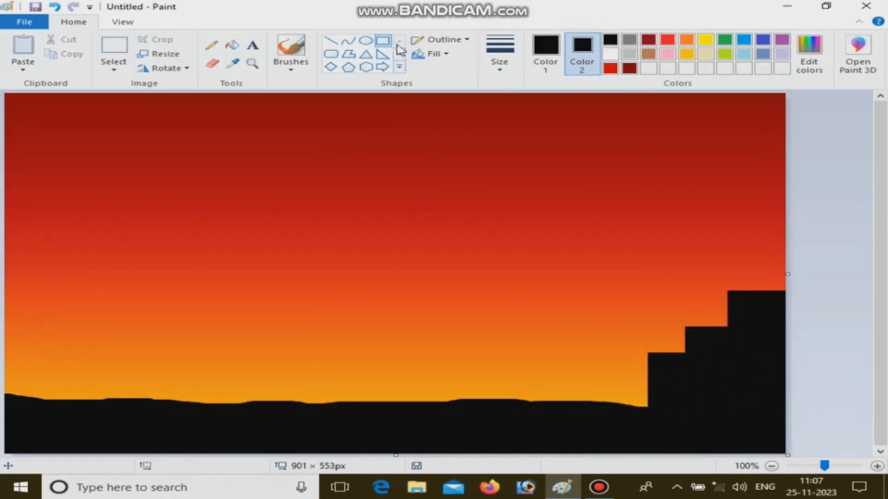
- Top each of the three black buildings with a solid black triangular roof
left_click(367, 55)
left_click_drag(708, 250, 808, 303)
mouse_move(757, 280)
left_mouse_down()
mouse_move(761, 264)
mouse_move(759, 271)
left_mouse_up()
left_click(654, 298)
left_click_drag(692, 303, 724, 319)
left_click(739, 325)
left_click_drag(641, 333, 671, 349)
left_click(620, 290)
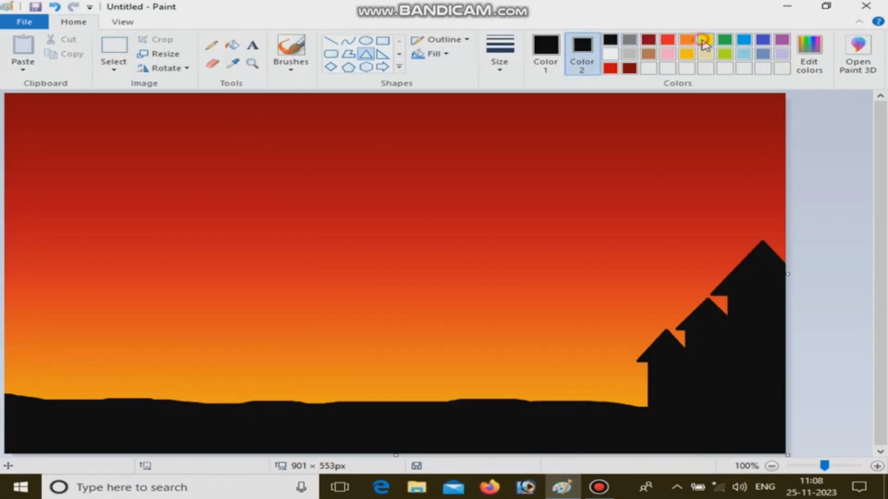
- Draw yellow-filled rounded-rectangle windows on the tallest and middle houses, the middle one about 28 × 48 px
right_click(704, 42)
left_click_drag(755, 307, 782, 367)
left_click_drag(723, 342, 762, 335)
mouse_move(742, 307)
left_mouse_down()
mouse_move(781, 335)
mouse_move(753, 337)
mouse_move(715, 362)
mouse_move(728, 370)
left_mouse_up()
left_click(828, 337)
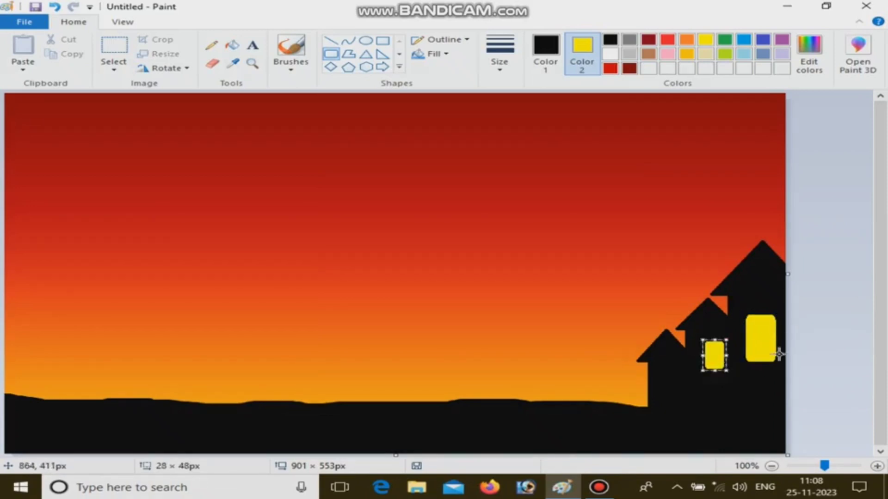
- Nudge the middle house's window slightly left and down, and add a smaller yellow window to the shortest house
key("Left")
key("Left")
key("Left")
key("Down")
key("Down")
left_click(840, 341)
left_click_drag(664, 370, 677, 394)
left_click(837, 343)
- Draw black crossed diagonal lines over the yellow house windows
left_click(338, 41)
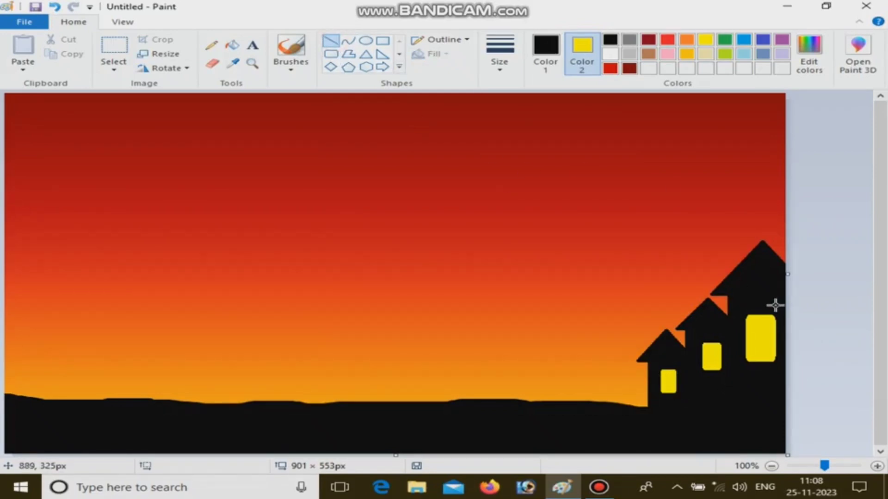
left_click_drag(775, 316, 745, 364)
left_click_drag(743, 317, 775, 361)
left_click(714, 391)
mouse_move(721, 345)
left_mouse_down()
mouse_move(702, 372)
mouse_move(724, 375)
mouse_move(660, 394)
mouse_move(655, 365)
left_mouse_up()
left_click(715, 388)
- Draw small yellow-filled ovals in the gables of all three houses, the middle house's about 15 × 19 px
left_click(501, 66)
left_click(527, 119)
left_click(365, 40)
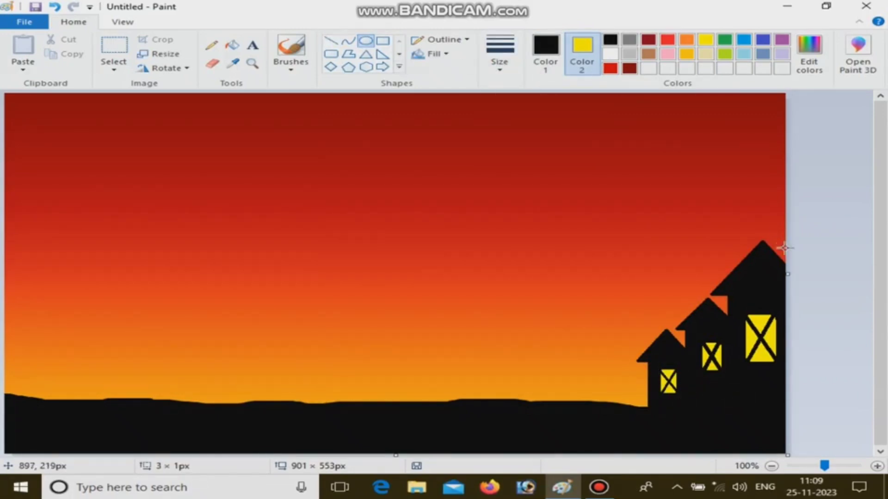
left_click_drag(753, 268, 773, 291)
left_click_drag(704, 316, 710, 325)
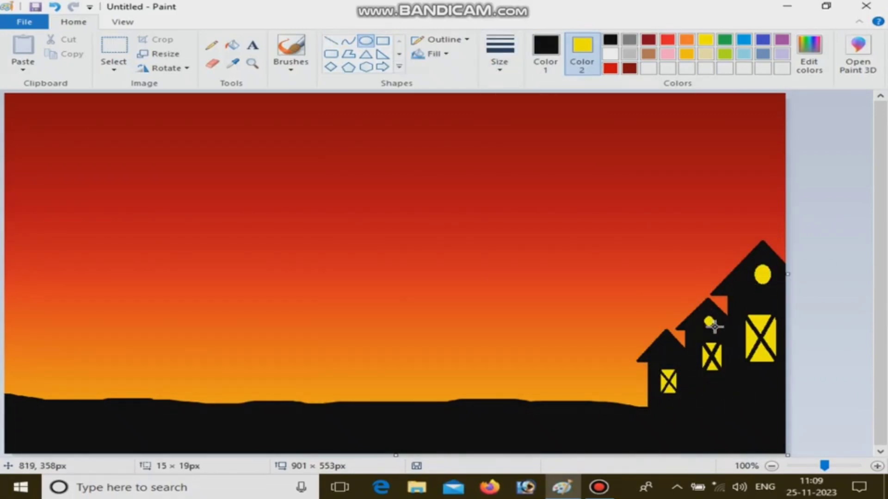
left_click_drag(664, 347, 668, 355)
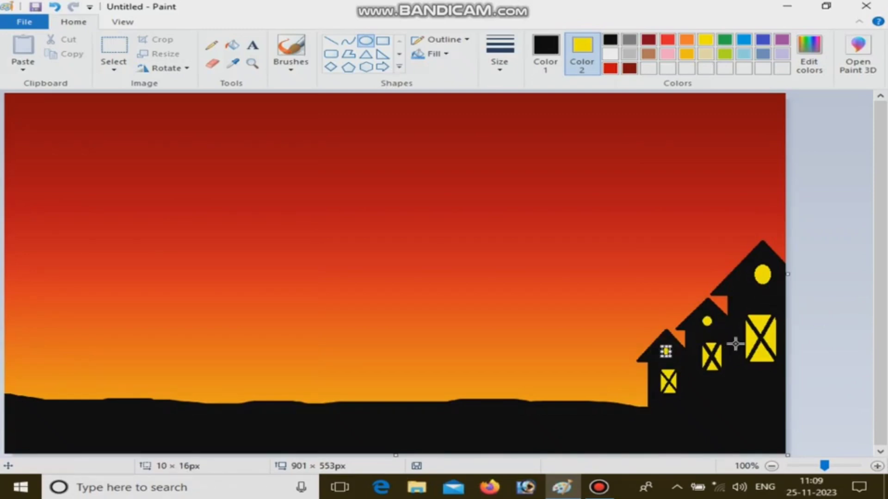
- Draw two thick black vertical lamp posts rising from the ground near the canvas's left edge, the second one shorter
left_click(332, 41)
left_click(499, 54)
left_click(505, 168)
left_click_drag(50, 285, 46, 397)
left_click(48, 413)
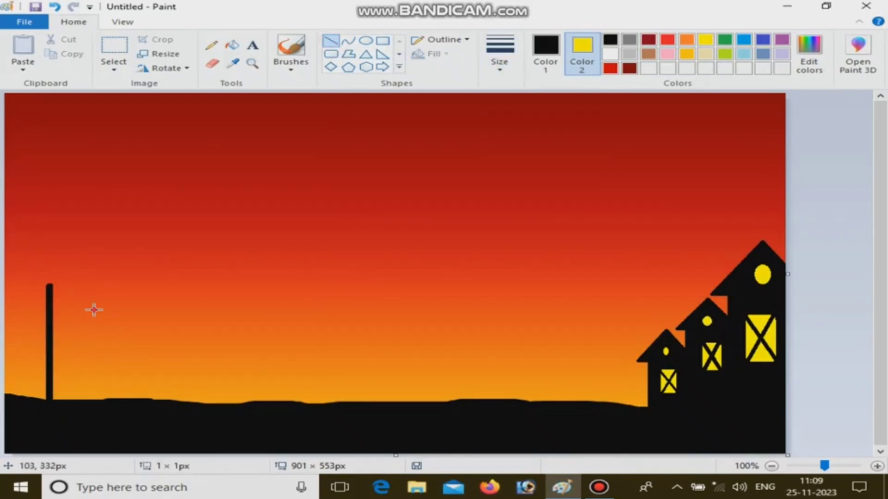
left_click_drag(93, 310, 94, 400)
left_click(139, 413)
- Add two progressively thinner and shorter black posts to the right of the first two, about 124 px and 98 px tall
left_click(500, 54)
left_click(529, 143)
left_click_drag(138, 336, 139, 416)
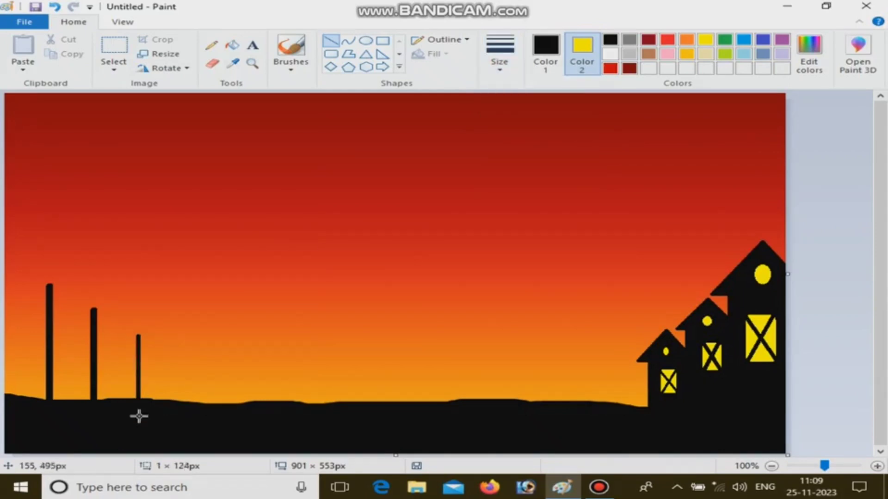
left_click_drag(196, 418, 227, 384)
key("ctrl+z")
left_click(500, 55)
left_click(517, 109)
left_click_drag(180, 357, 180, 402)
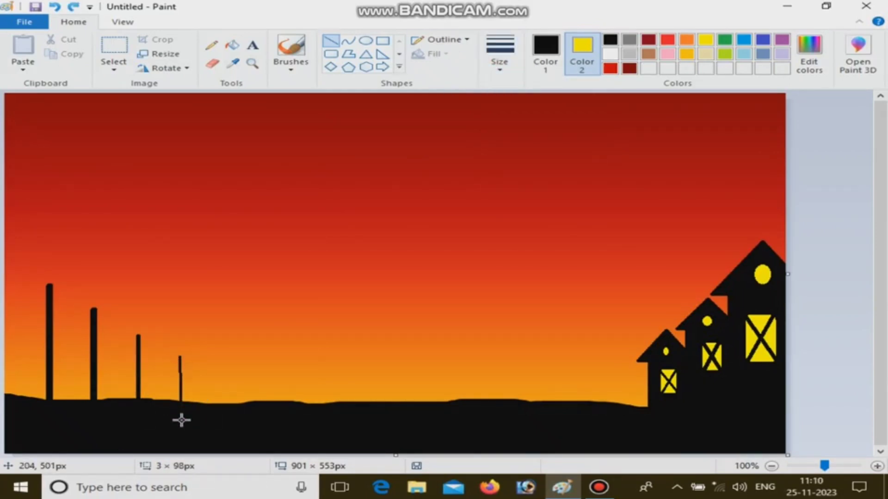
left_click(178, 418)
- Cap each of the four posts with a flat black-filled ellipse, the one on the shortest post about 13 × 8 px
left_click(365, 40)
left_click(611, 40)
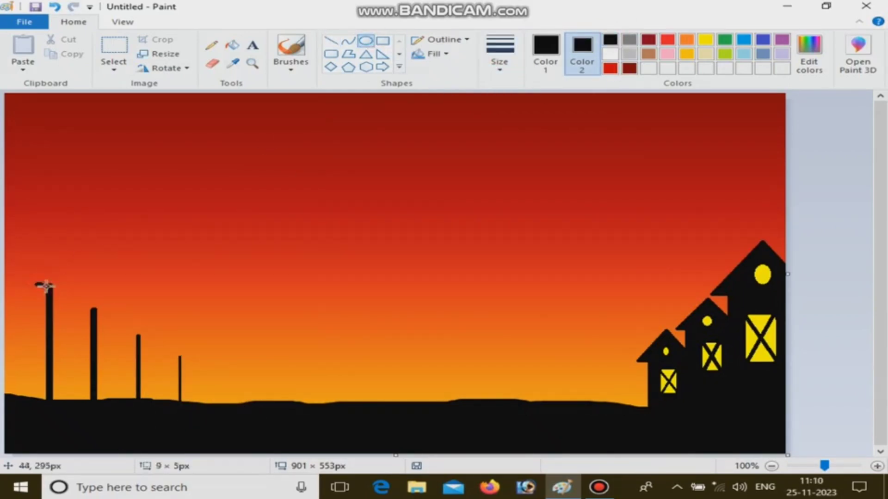
mouse_move(35, 283)
left_mouse_down()
mouse_move(64, 288)
mouse_move(184, 359)
left_mouse_up()
left_click(135, 310)
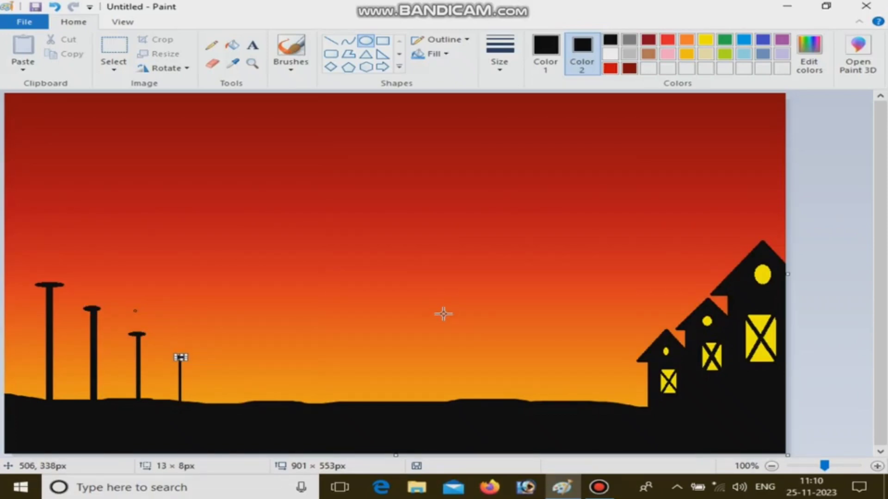
left_click(443, 314)
- Draw a solid yellow oval lamp about 28 × 35 px on the tallest post and nudge it slightly up and right
left_click(710, 41)
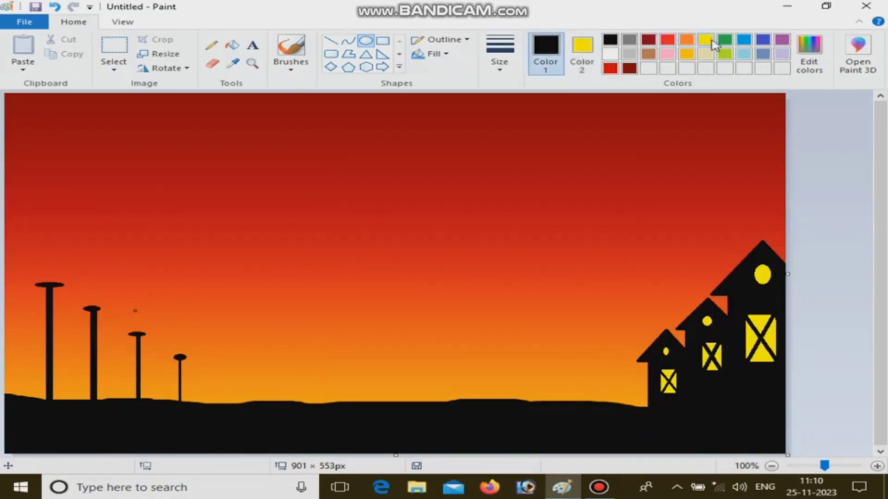
left_click(707, 40)
left_click_drag(36, 263, 60, 285)
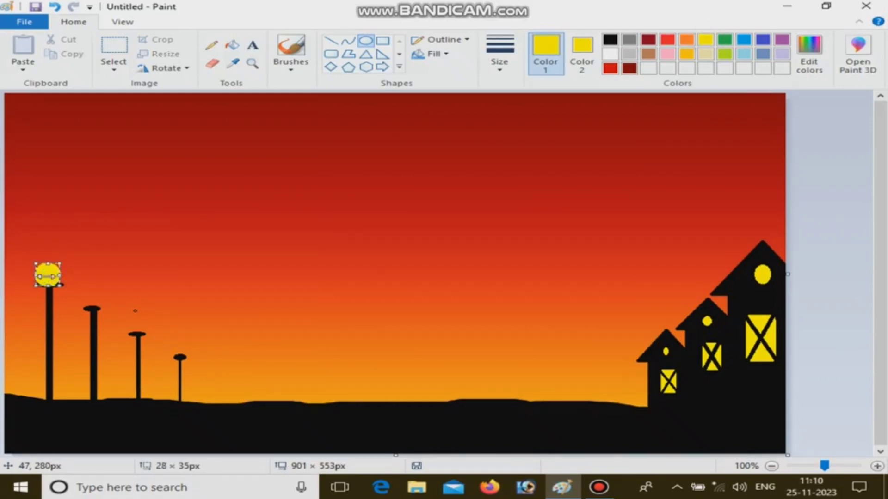
key("Up")
key("Up")
key("Up")
key("Right")
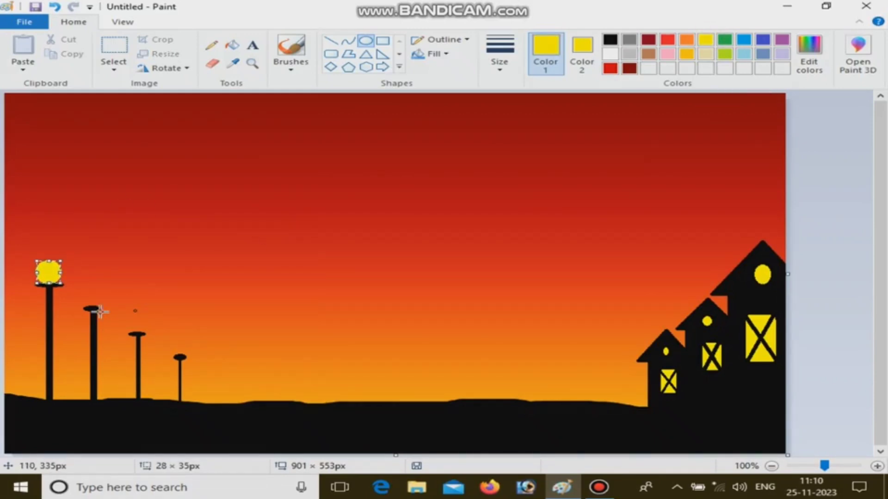
- Add smaller solid yellow lamps to the other three posts, about 22 × 25 px on the second and 15 × 15 px on the third
mouse_move(85, 294)
left_mouse_down()
mouse_move(98, 307)
mouse_move(77, 288)
left_mouse_up()
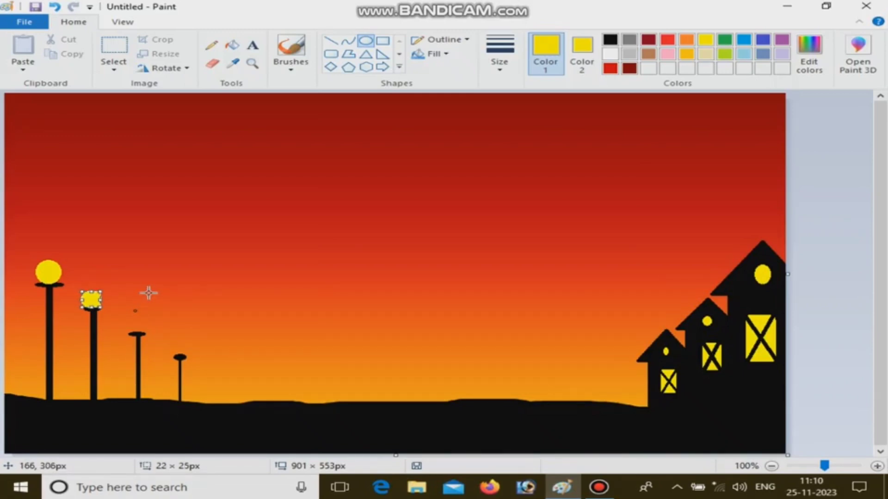
left_click(174, 293)
left_click_drag(129, 324, 143, 335)
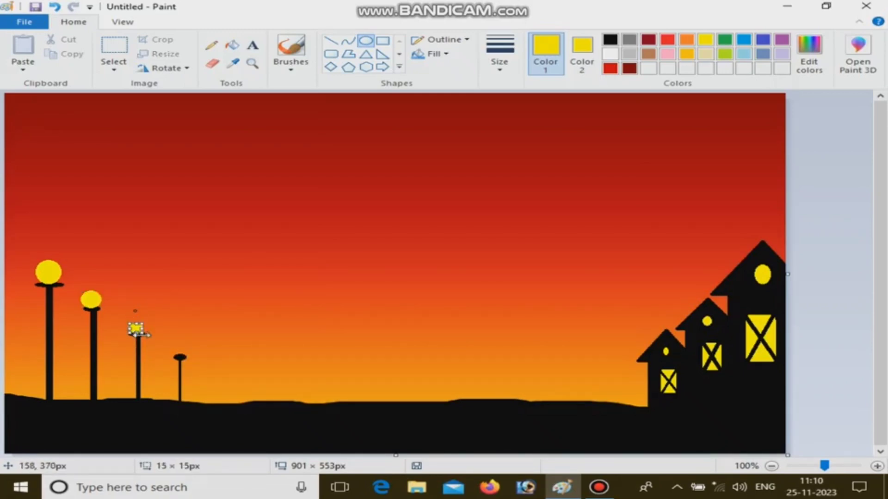
left_click(226, 299)
left_click_drag(174, 349, 186, 358)
left_click(274, 355)
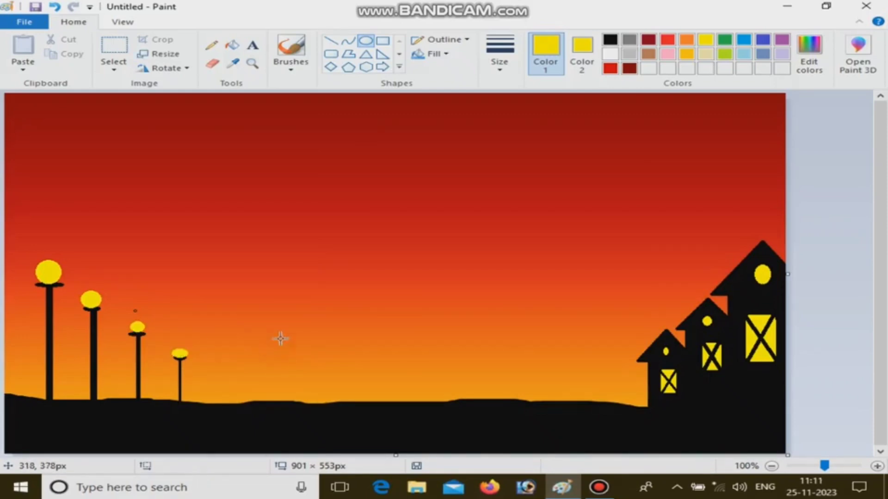
- Draw a black sagging wire with the Curve tool from the top of the tallest post to the canvas's left edge, about 59 × 31 px
left_click(331, 41)
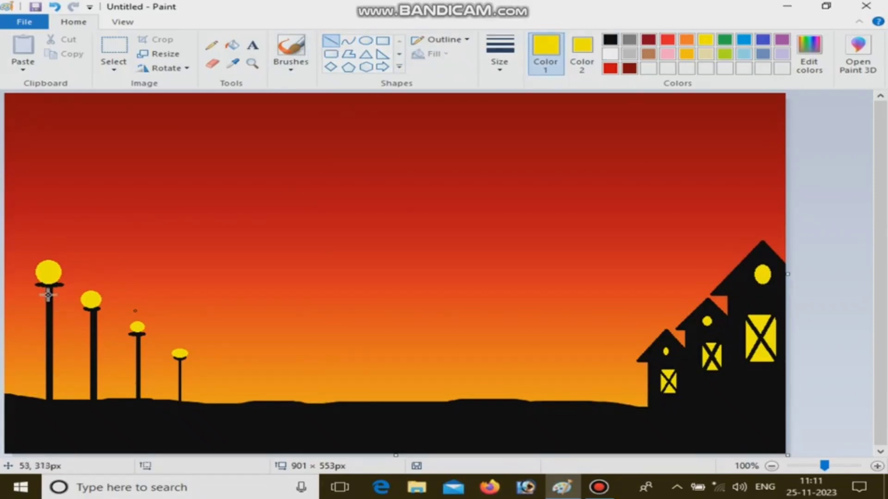
left_click(348, 40)
left_click_drag(52, 290, 2, 265)
left_click(610, 39)
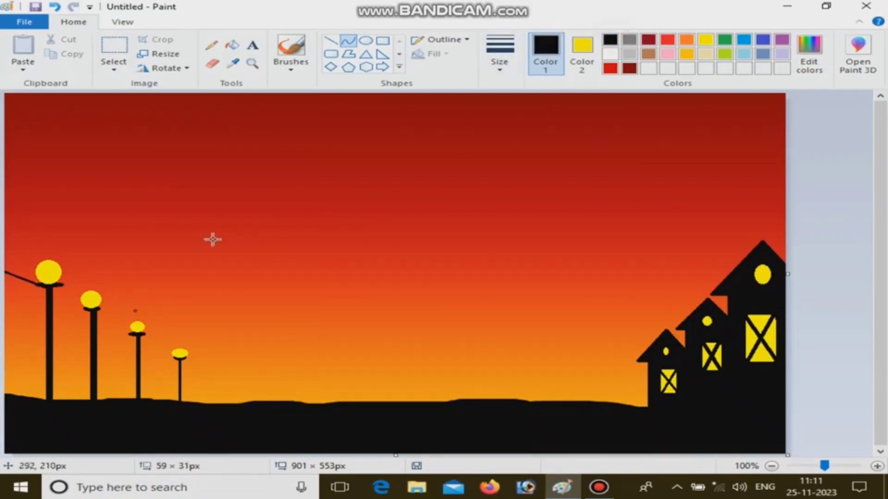
left_click(500, 51)
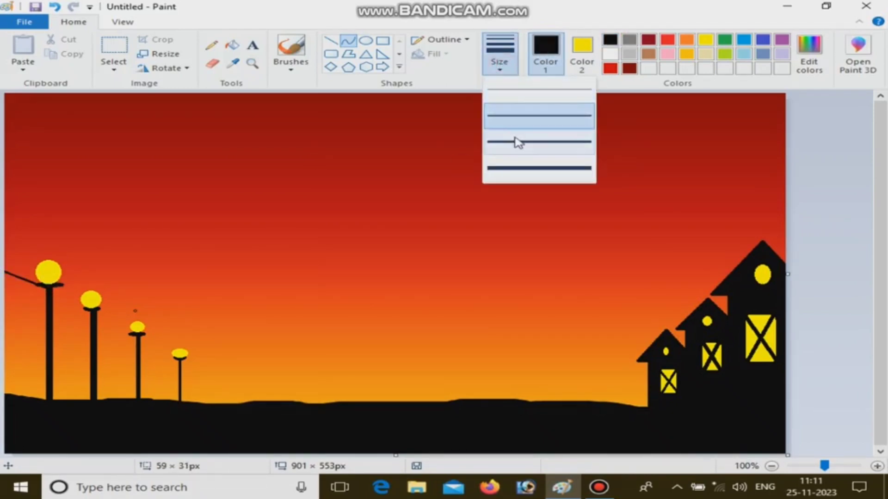
left_click(514, 142)
mouse_move(22, 286)
left_mouse_down()
mouse_move(9, 276)
mouse_move(27, 292)
left_mouse_up()
left_click(26, 239)
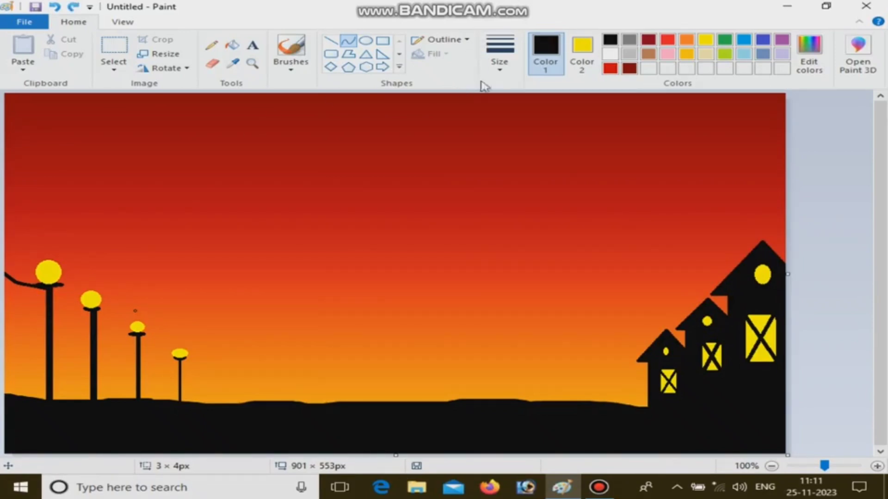
- Connect the tops of the four lamp posts with thinner black sagging curves, the last one about 47 × 43 px
left_click(500, 52)
left_click(512, 116)
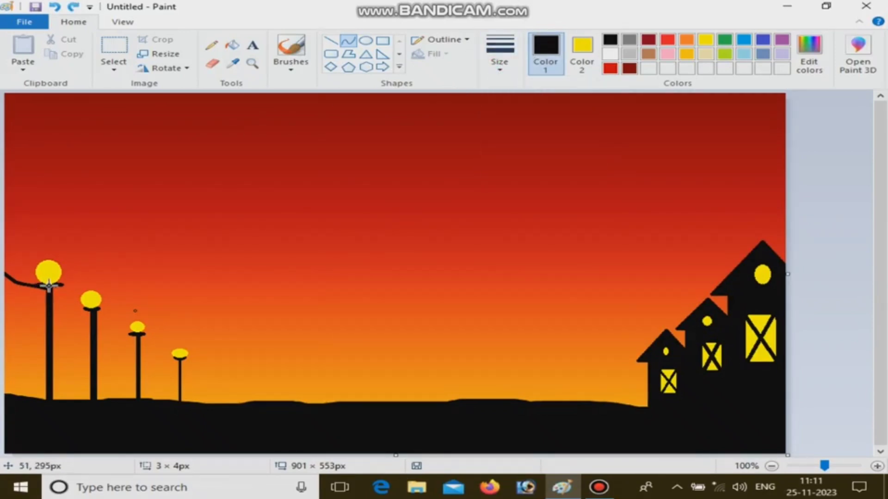
left_click_drag(49, 286, 94, 311)
mouse_move(68, 301)
left_mouse_down()
mouse_move(136, 337)
mouse_move(112, 332)
mouse_move(179, 359)
mouse_move(151, 359)
mouse_move(179, 362)
mouse_move(157, 358)
left_mouse_up()
left_click(66, 306)
left_click(125, 291)
left_click(112, 333)
left_click(173, 327)
key("ctrl+z")
left_click(148, 349)
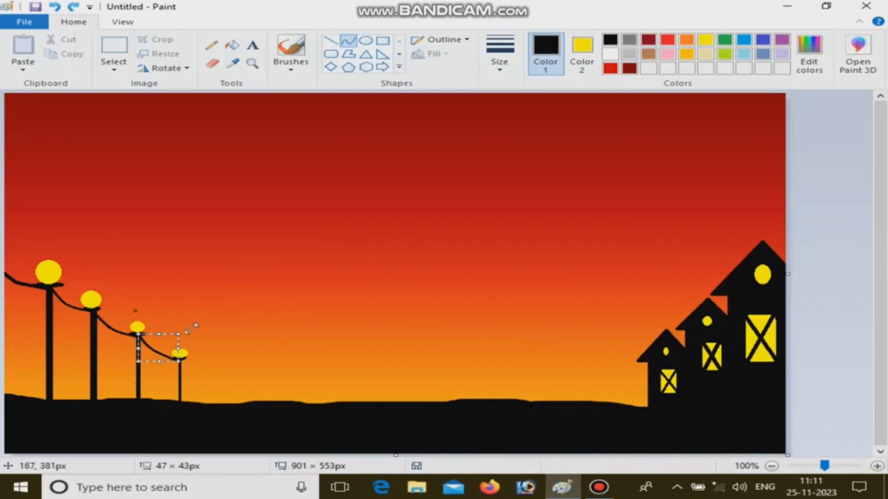
left_click(198, 327)
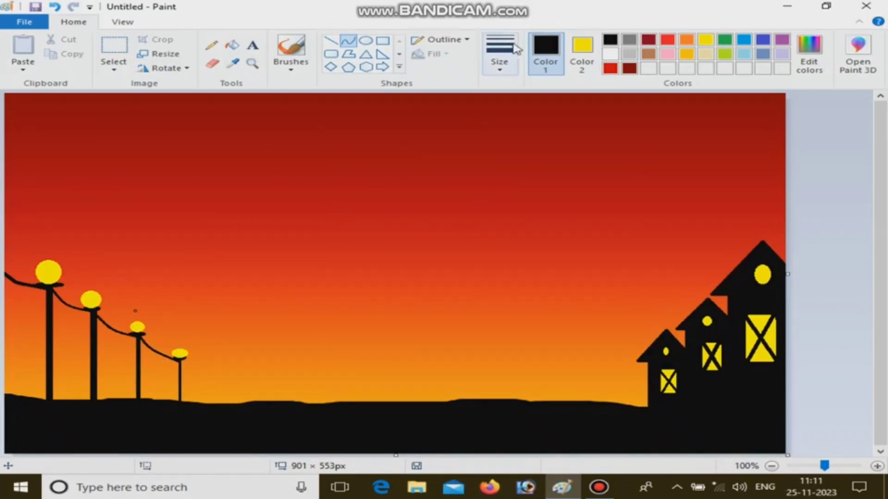
- Try an orange-filled sun high in the sky, shrunk to about 59 × 70 px with a red fill, and undo it
left_click(366, 41)
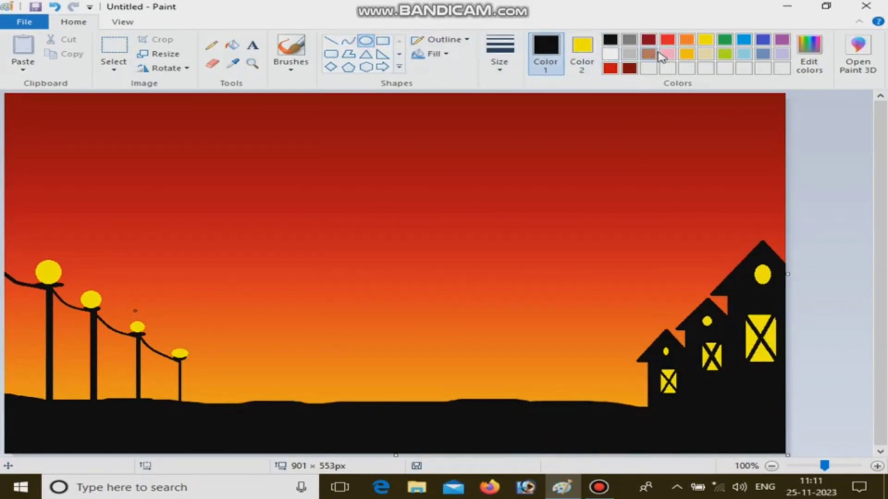
left_click(686, 40)
left_click(584, 46)
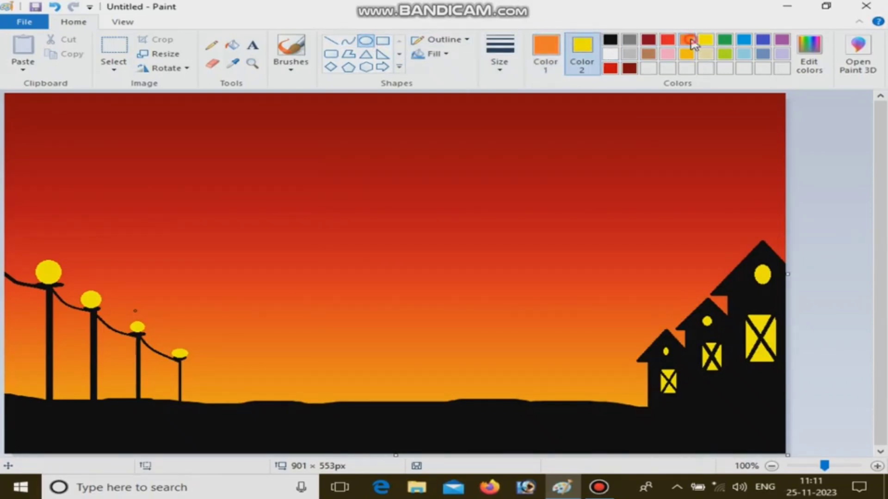
left_click(688, 40)
left_click_drag(352, 169, 422, 234)
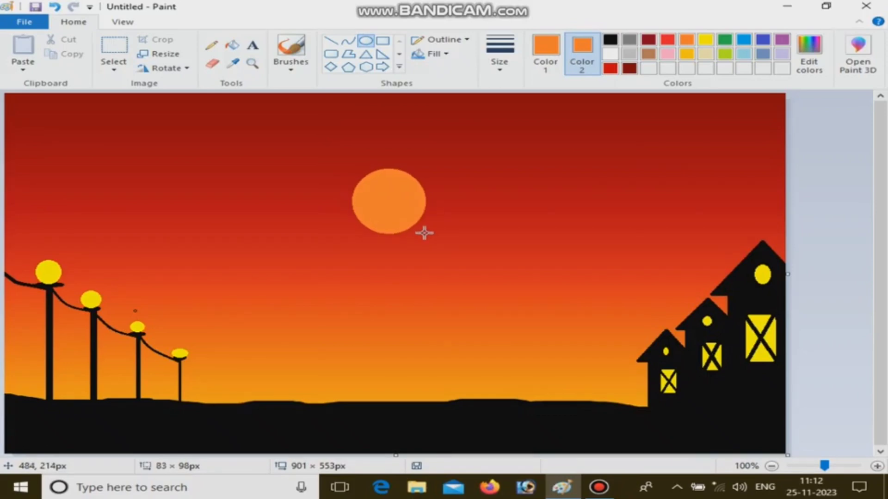
mouse_move(383, 206)
left_mouse_down()
mouse_move(377, 160)
mouse_move(379, 175)
left_mouse_up()
left_click_drag(420, 206, 400, 187)
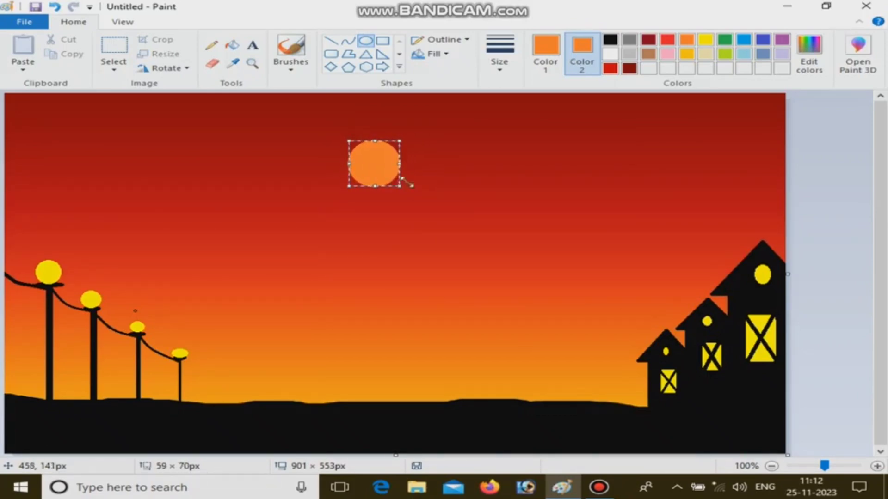
left_click(667, 40)
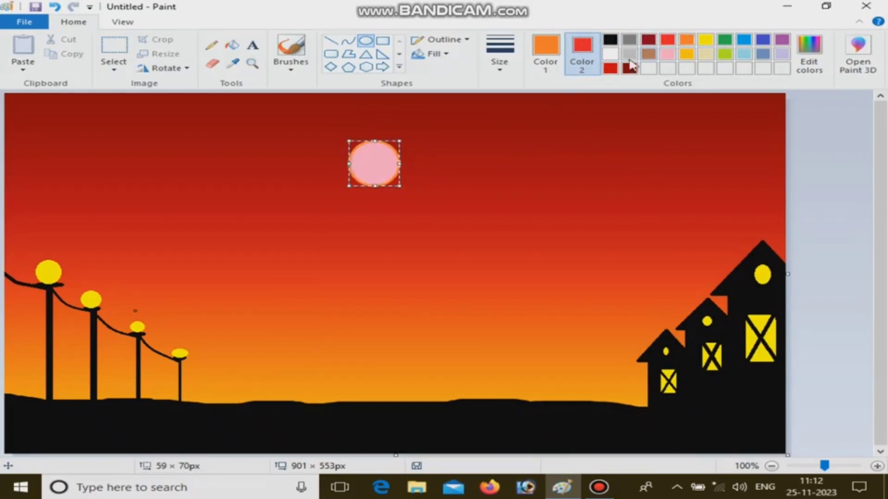
key("ctrl+z")
- Draw a solid sun circle in the upper middle of the sky, using the bright red basic color for outline and fill
left_click(807, 65)
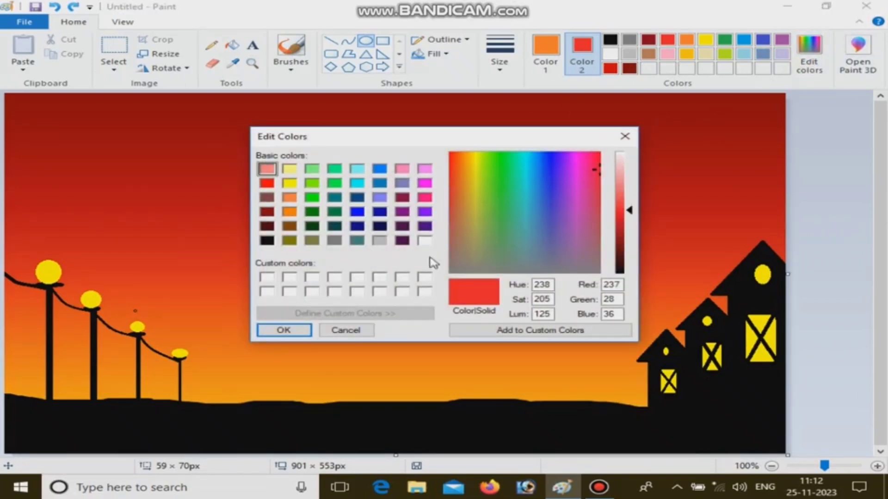
left_click(267, 183)
left_click(284, 330)
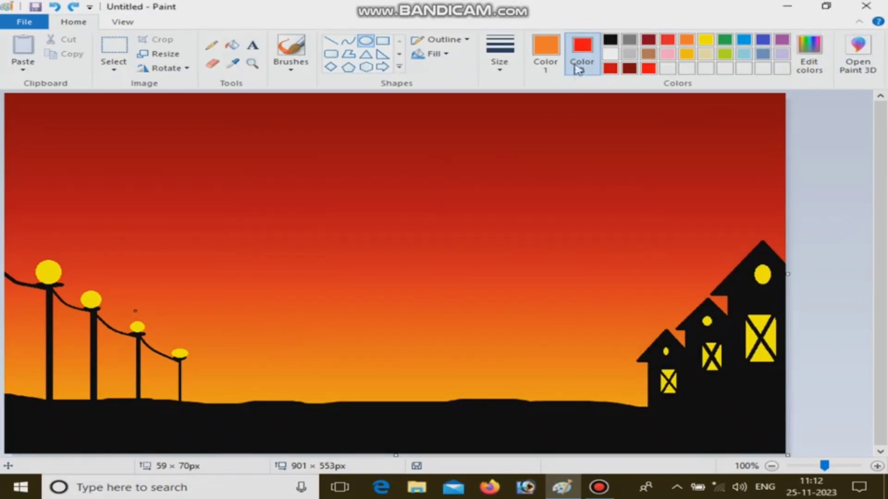
left_click(546, 54)
left_click(648, 69)
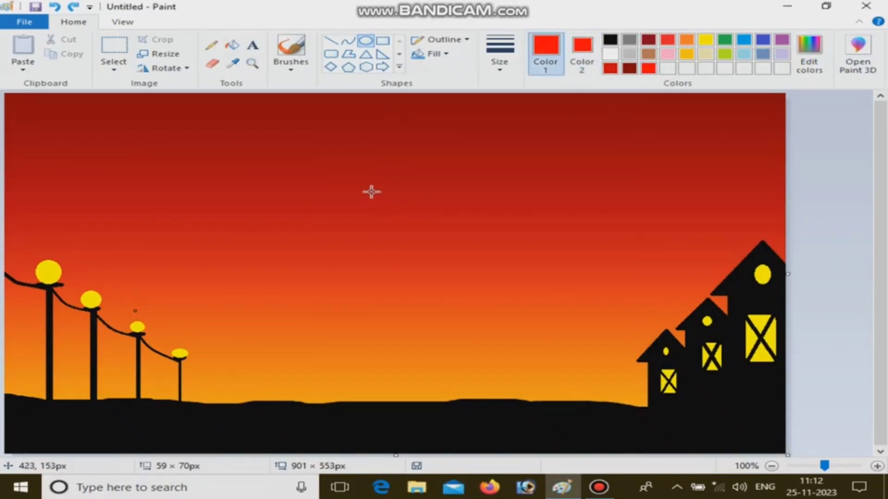
left_click_drag(371, 190, 391, 206)
left_click(496, 243)
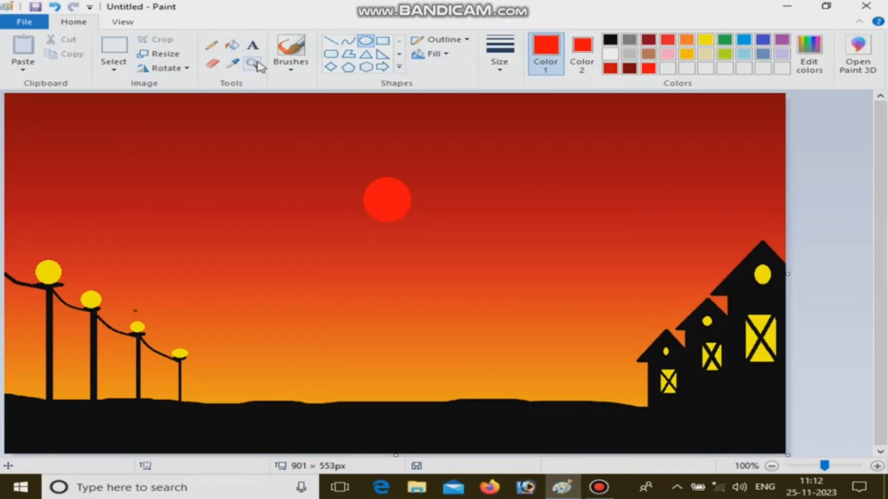
- Draw fine black grass blades with the Pencil along the ground around the lamp posts, plus two spiky bushes on the open horizon
left_click(212, 44)
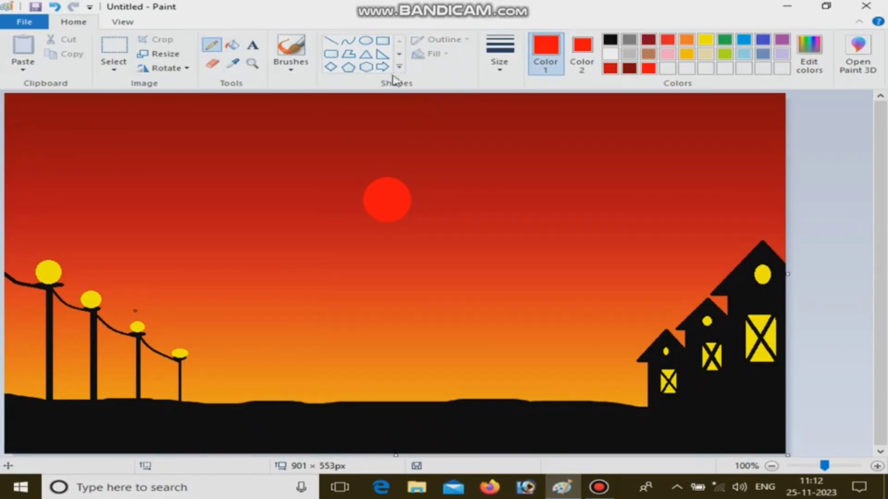
left_click(331, 41)
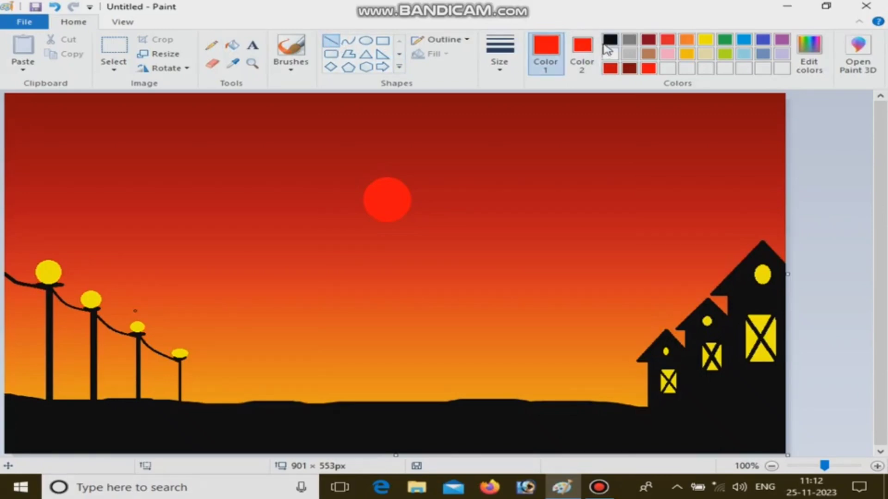
left_click(609, 40)
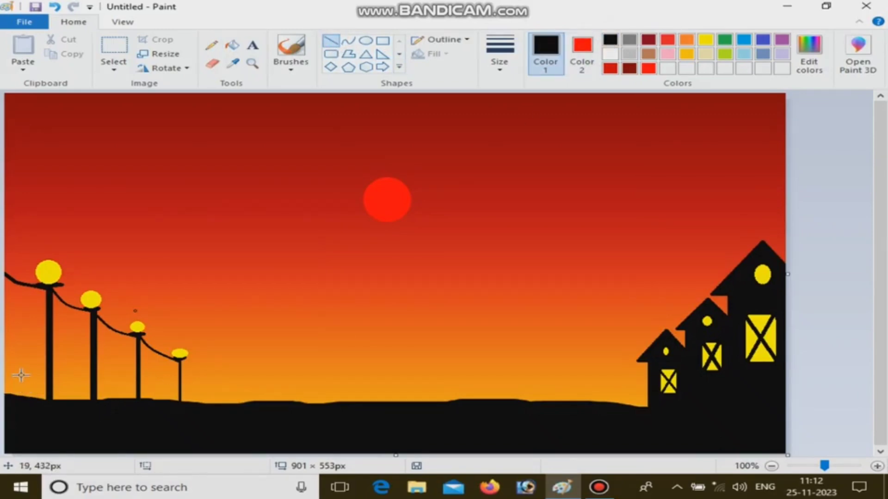
left_click(211, 45)
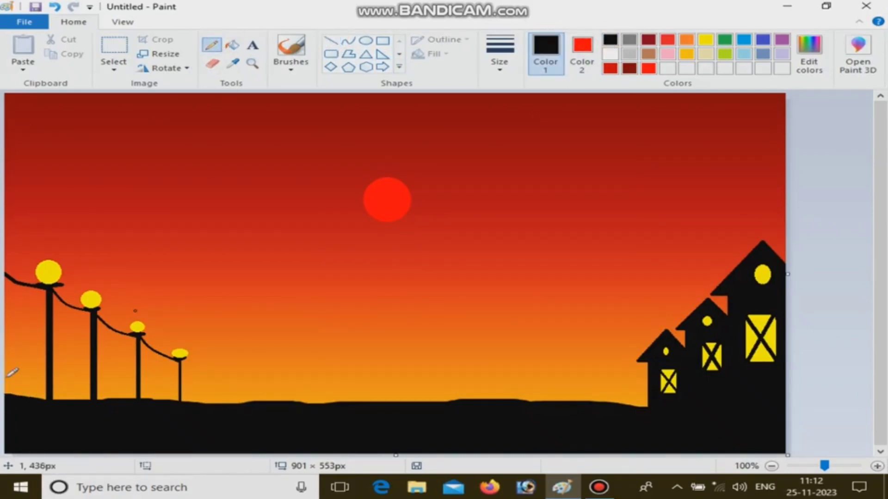
mouse_move(6, 391)
left_mouse_down()
mouse_move(26, 387)
mouse_move(40, 401)
mouse_move(28, 404)
mouse_move(26, 392)
mouse_move(55, 404)
mouse_move(32, 409)
mouse_move(48, 392)
mouse_move(75, 407)
mouse_move(85, 403)
mouse_move(62, 410)
mouse_move(91, 394)
mouse_move(74, 405)
mouse_move(89, 399)
mouse_move(64, 393)
mouse_move(239, 400)
mouse_move(206, 398)
left_mouse_up()
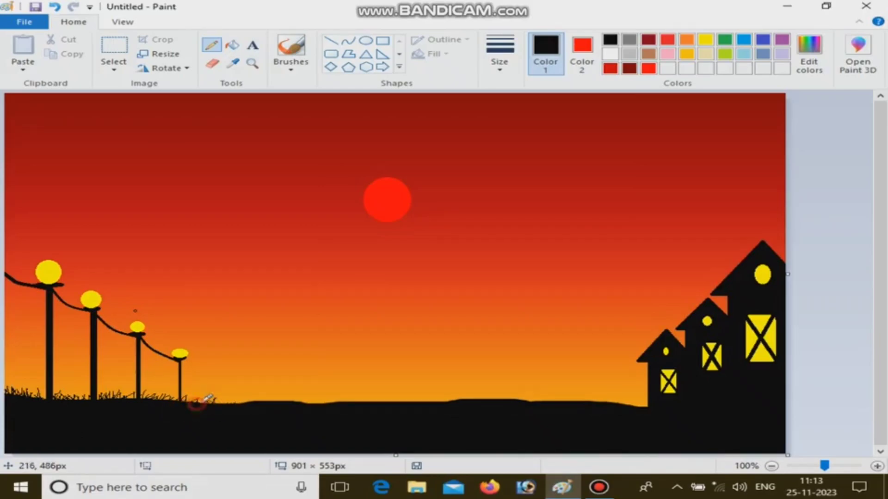
mouse_move(542, 375)
left_mouse_down()
mouse_move(524, 405)
mouse_move(491, 385)
mouse_move(506, 403)
left_mouse_up()
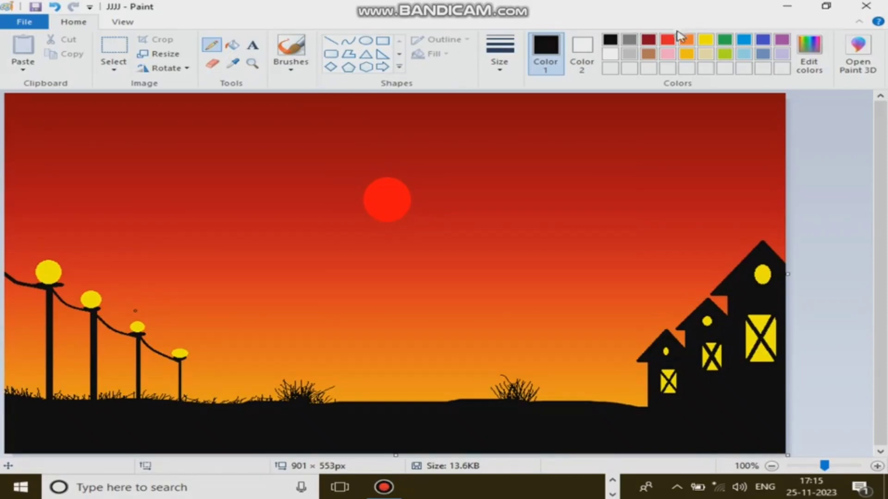
- Mix a very dark green (red 0, green 21, blue 0) and pencil strokes into the bush nearer the lamp posts
left_click(810, 53)
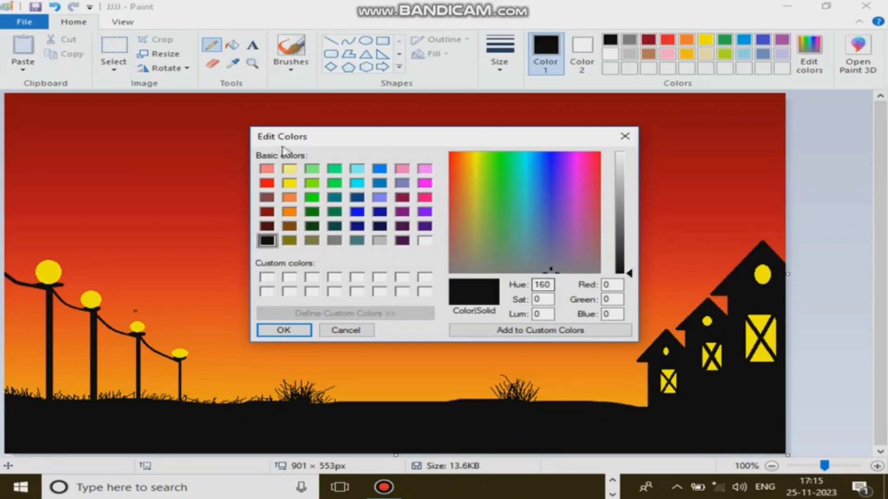
left_click(312, 212)
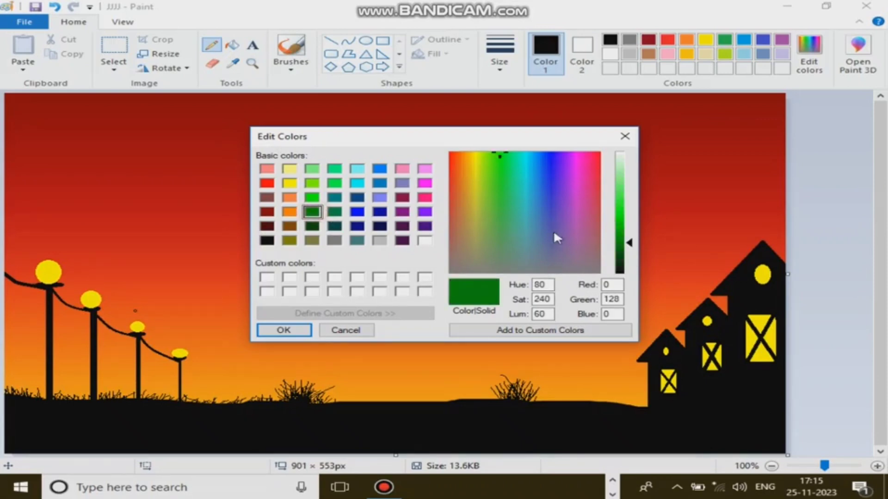
left_click(624, 272)
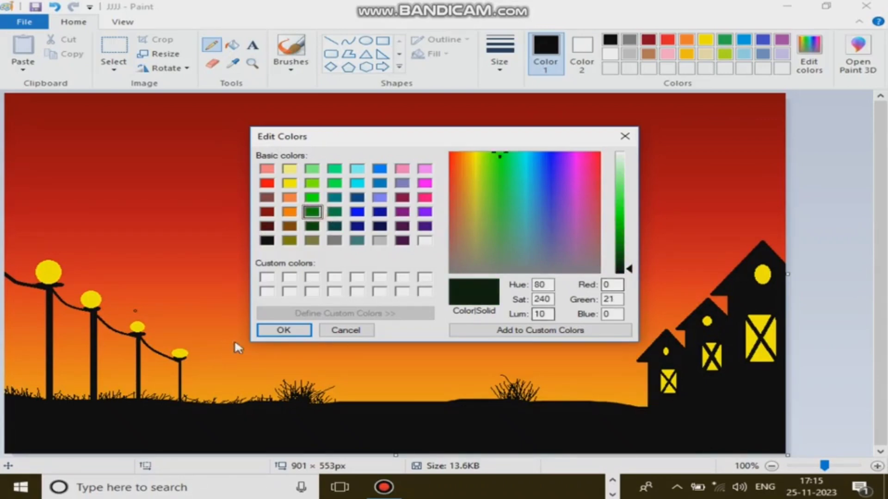
left_click(284, 330)
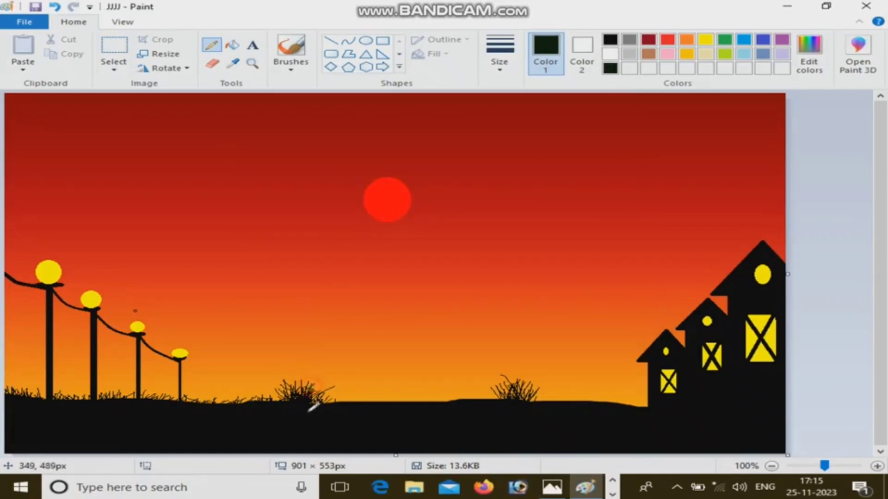
left_click_drag(309, 412, 296, 400)
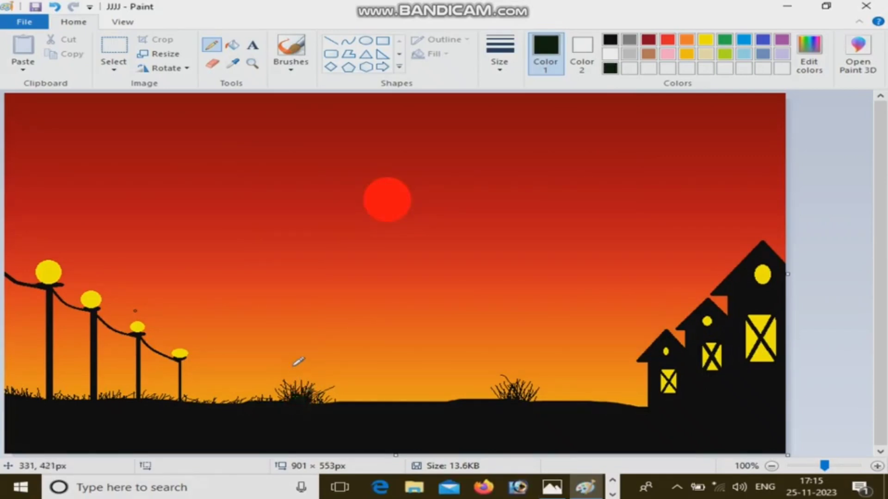